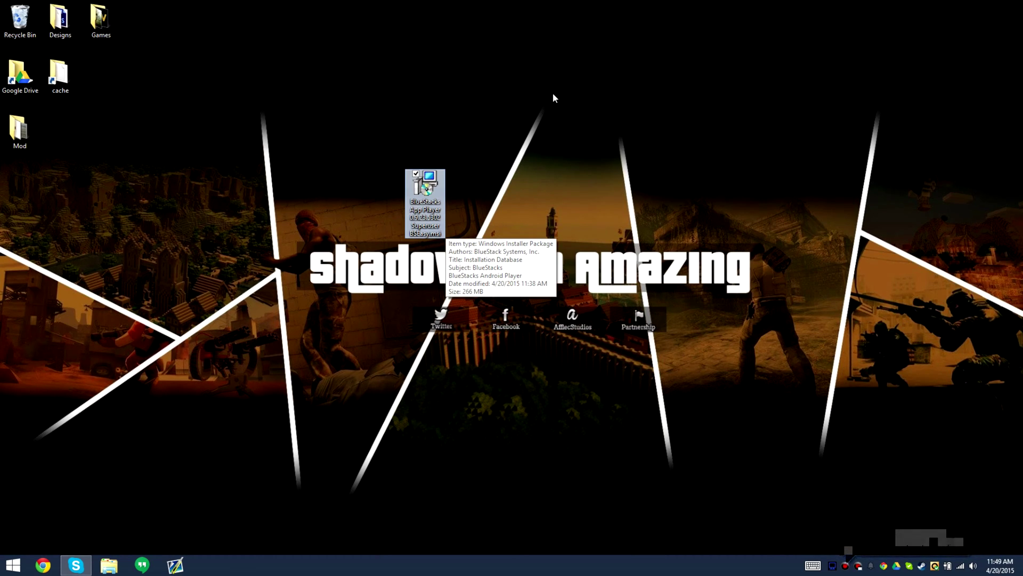
left_click(447, 184)
left_click(426, 187)
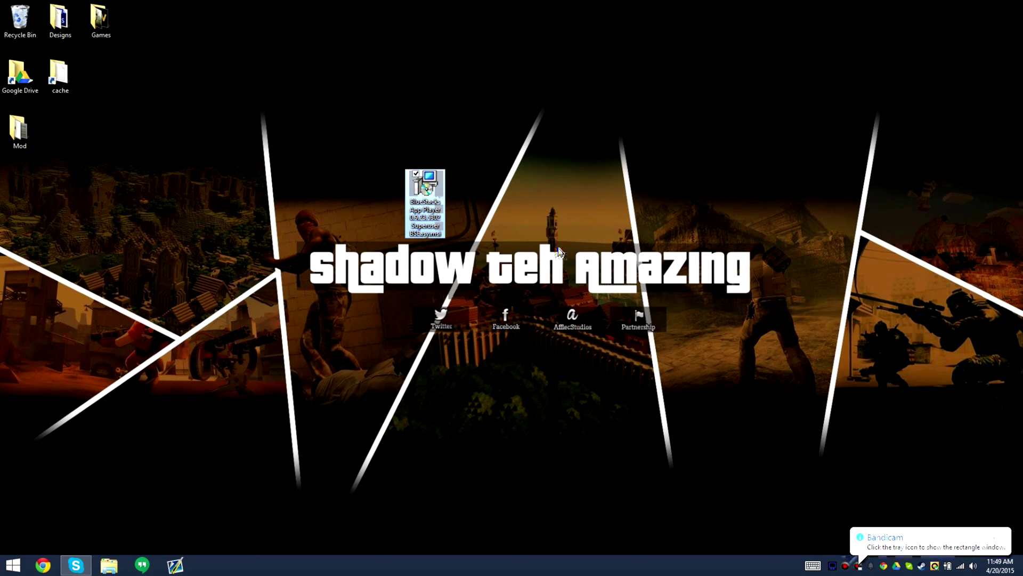
right_click(428, 192)
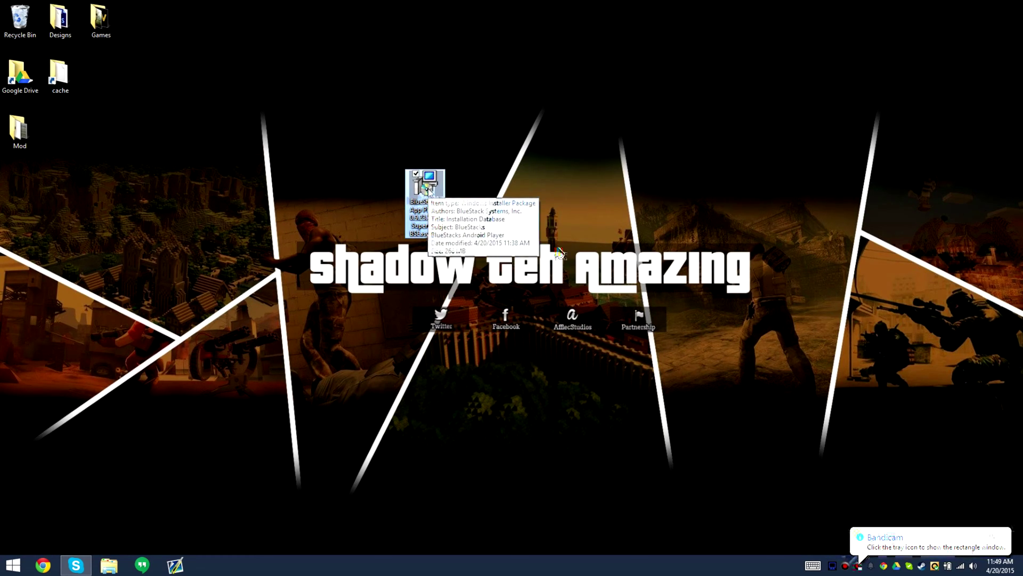
left_click(525, 198)
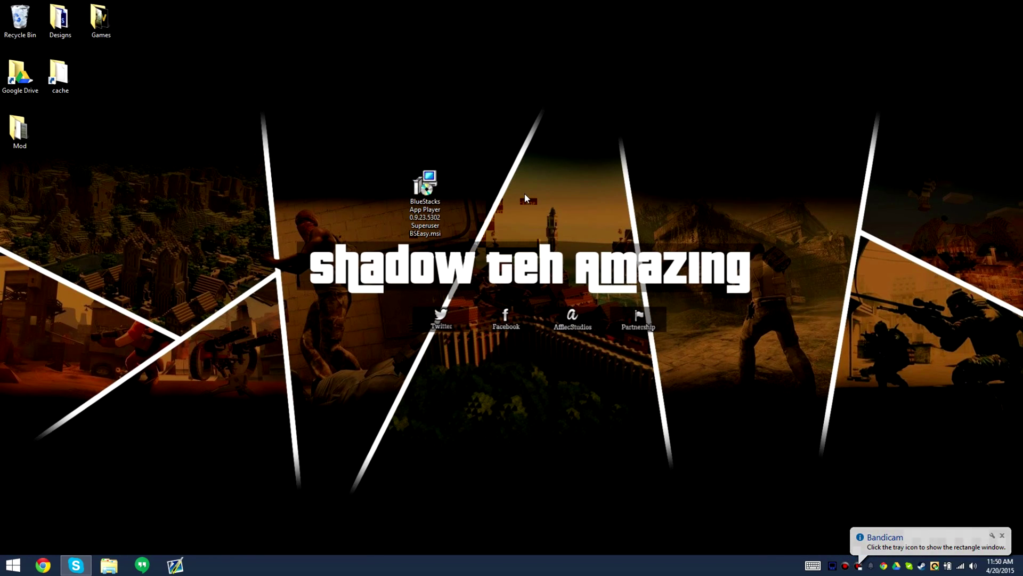
- Launch the BlueStacks App Player 0.9.23.5302 Superuser BSEasy installer from the desktop and accept its license agreement
left_click(435, 200)
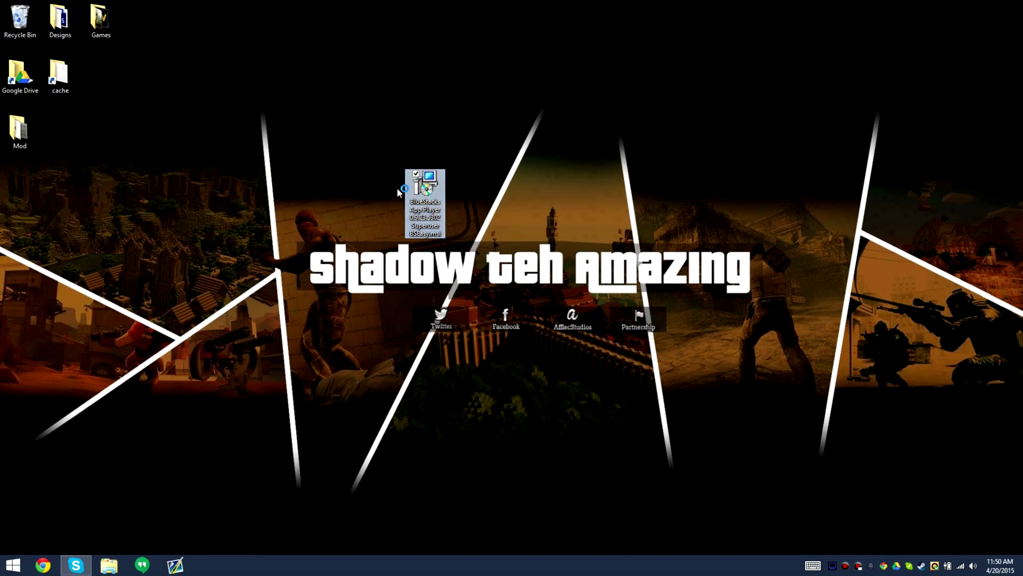
right_click(425, 189)
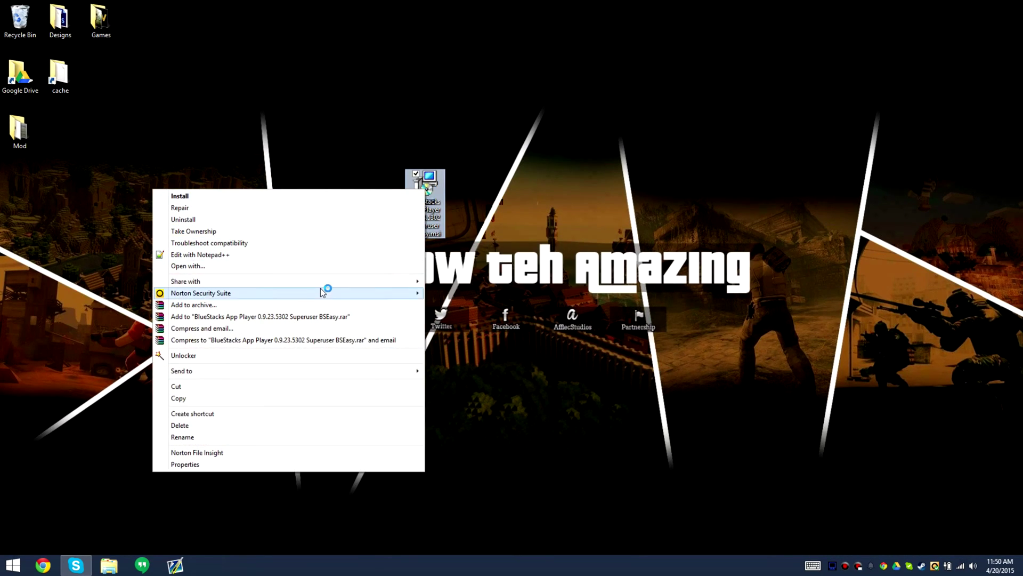
left_click(500, 344)
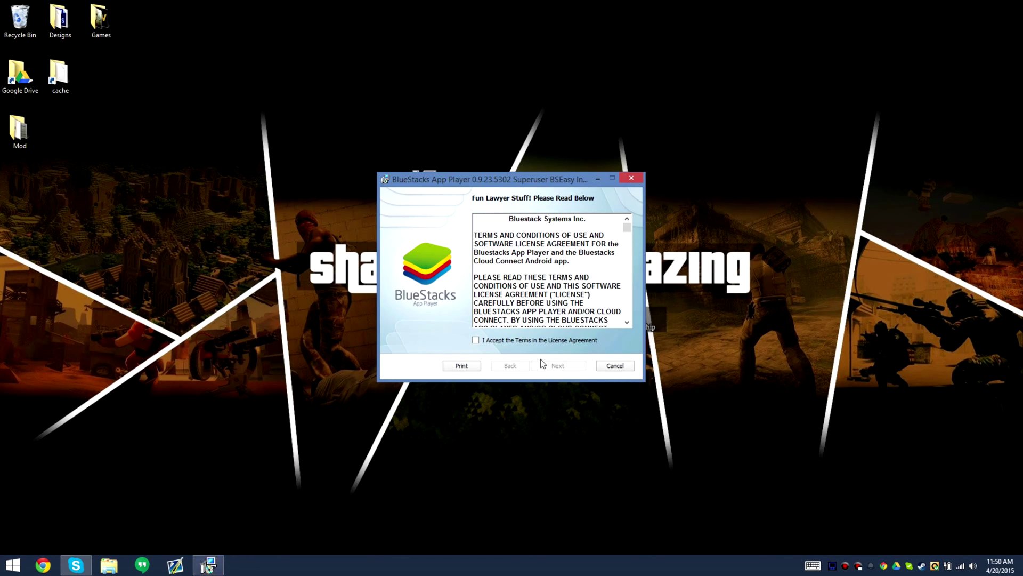
left_click(560, 368)
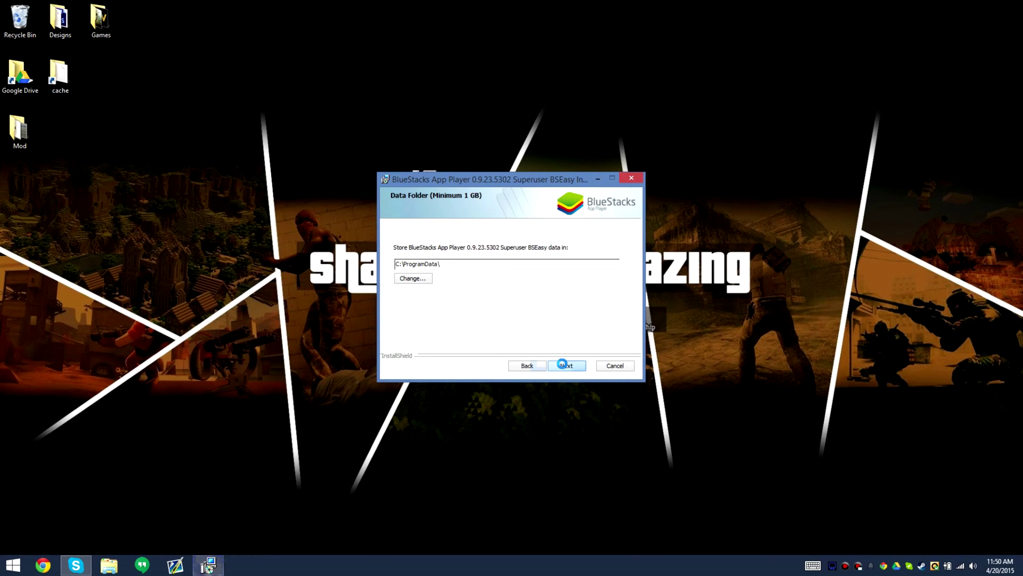
- Keep the C:\ProgramData\ data folder and start the installation with App store access and App Notifications enabled
left_click(563, 367)
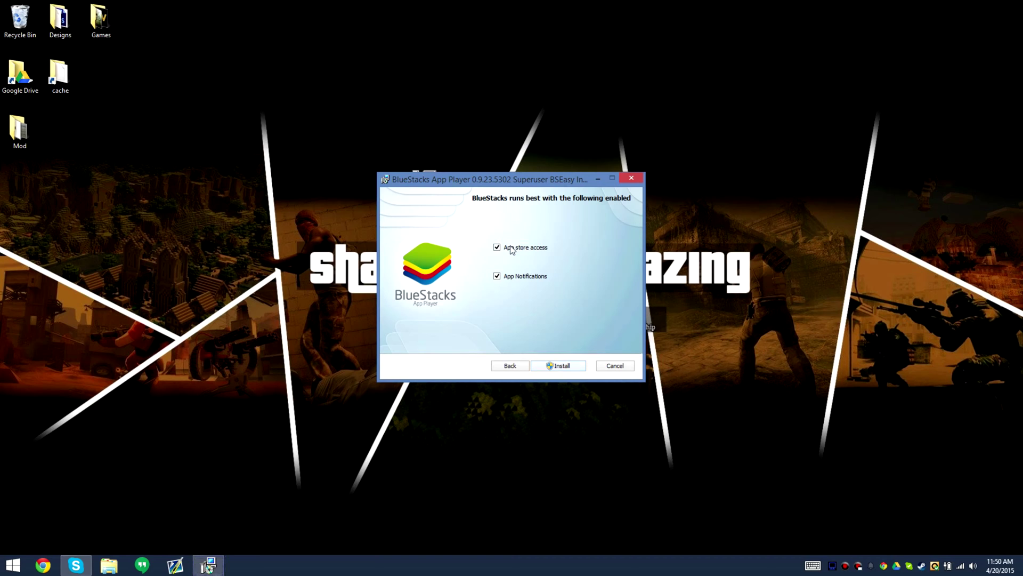
left_click_drag(532, 183, 813, 134)
left_click(841, 315)
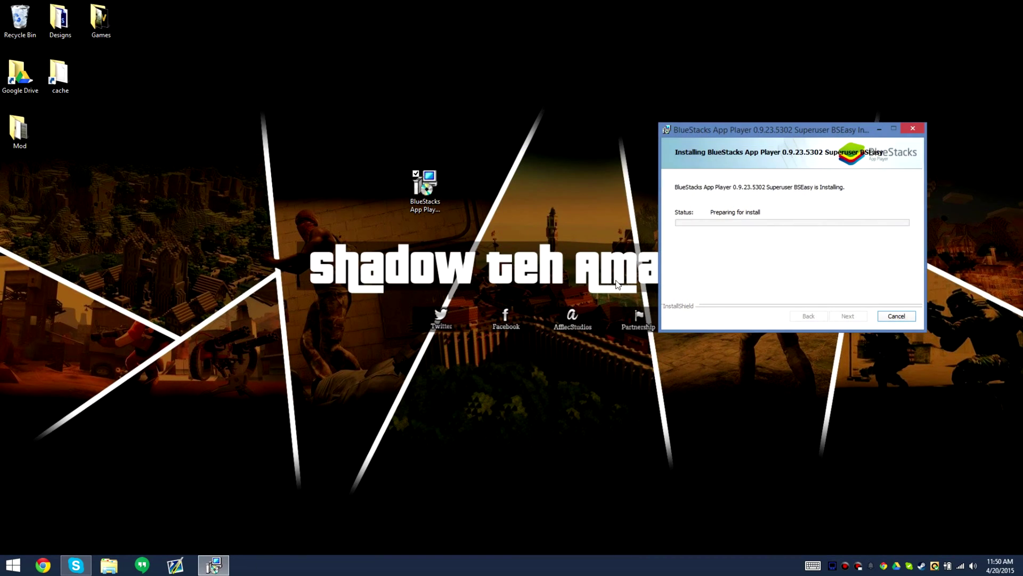
- Scan the BlueStacks installer file with Norton Security Suite and close the scan results
right_click(424, 184)
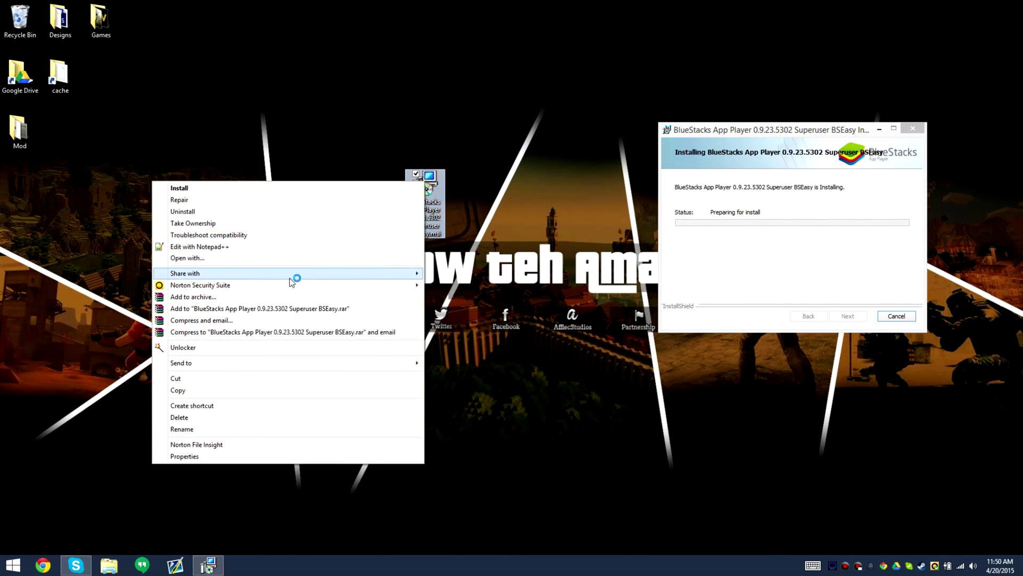
mouse_move(283, 284)
left_click(128, 283)
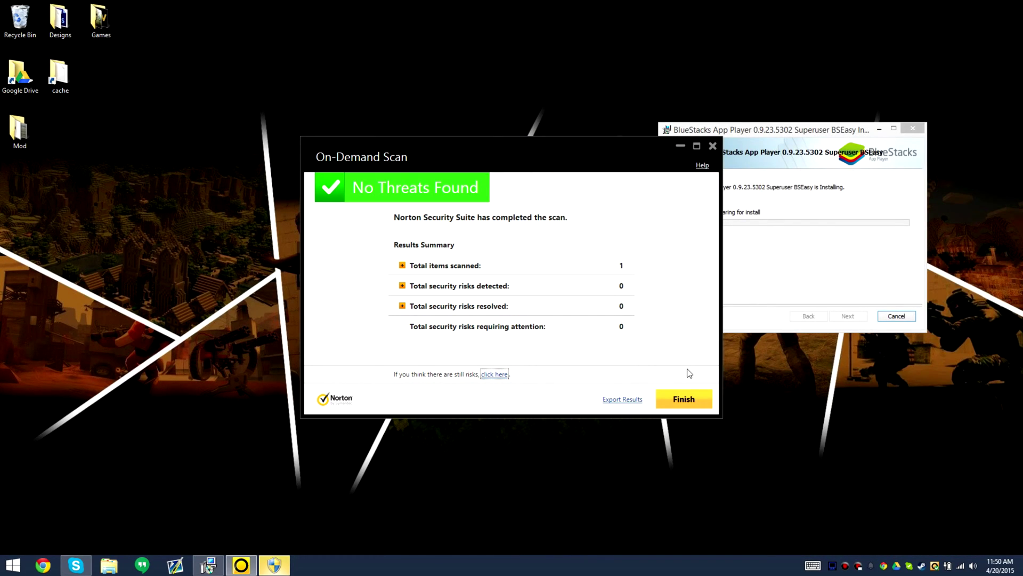
left_click(685, 398)
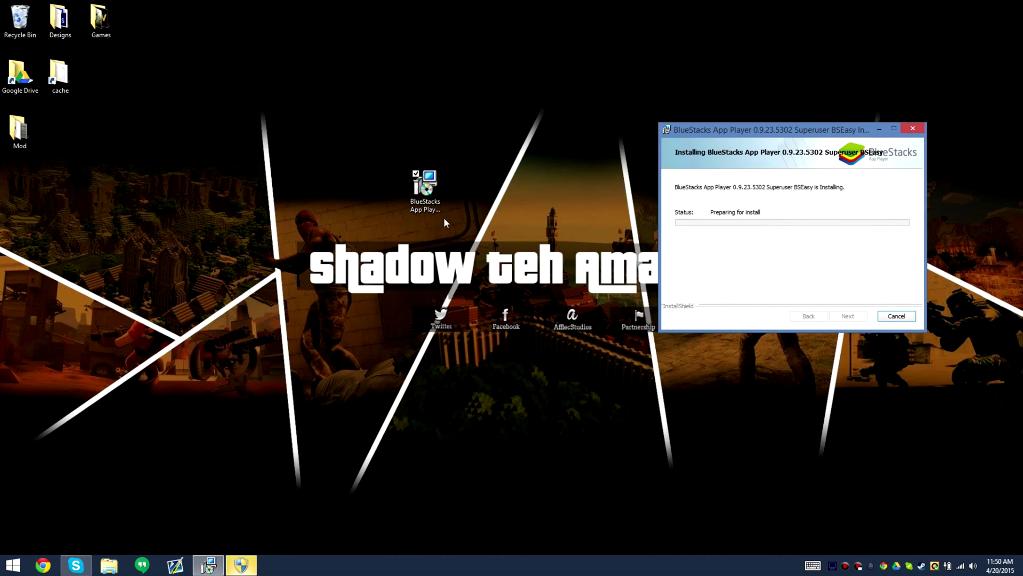
- Open the Norton File Insight report for the BlueStacks installer, place it beside the installation window and locate the file
right_click(432, 182)
mouse_move(286, 285)
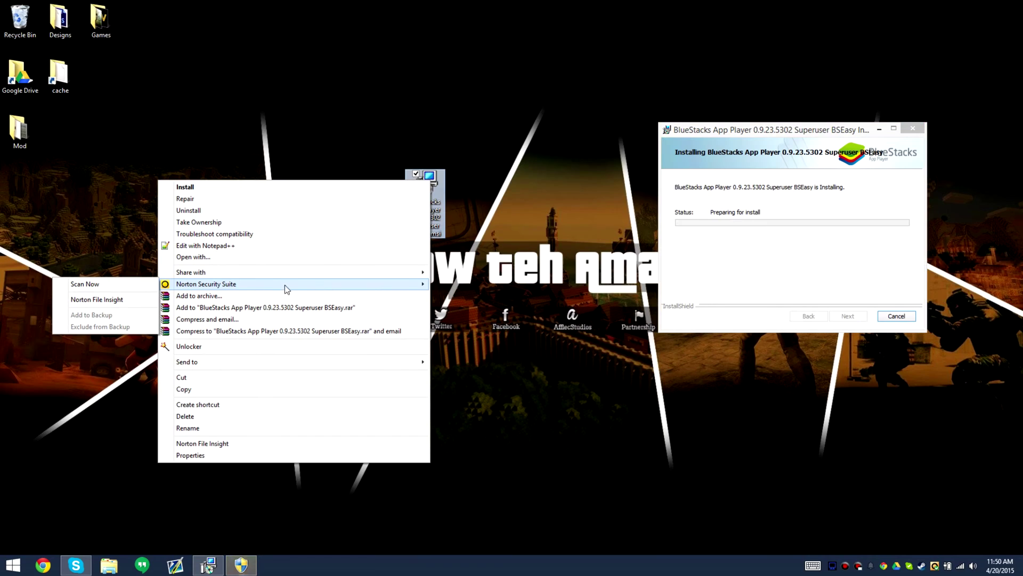
left_click(137, 288)
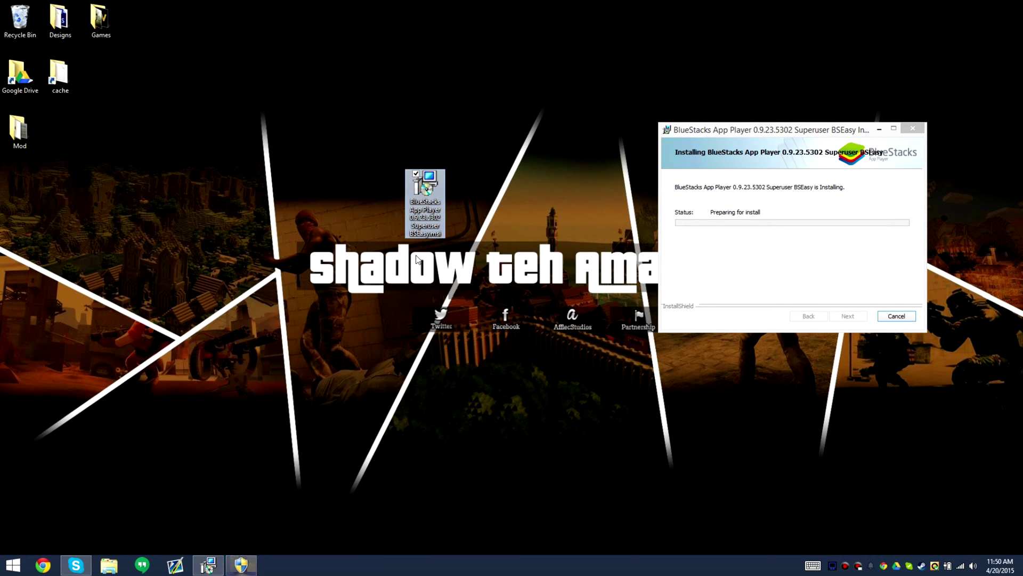
left_click(331, 498)
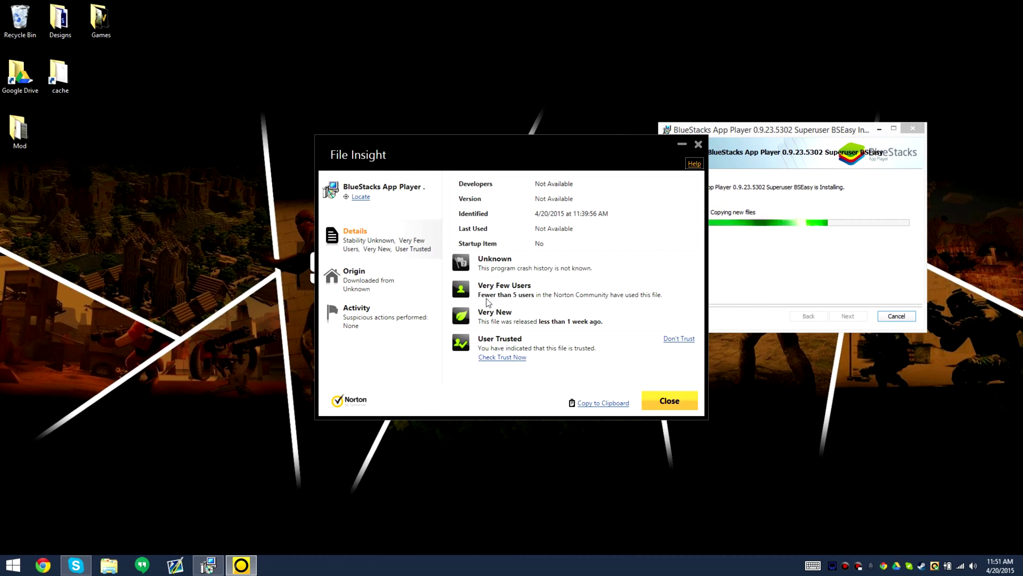
left_click_drag(513, 152, 327, 237)
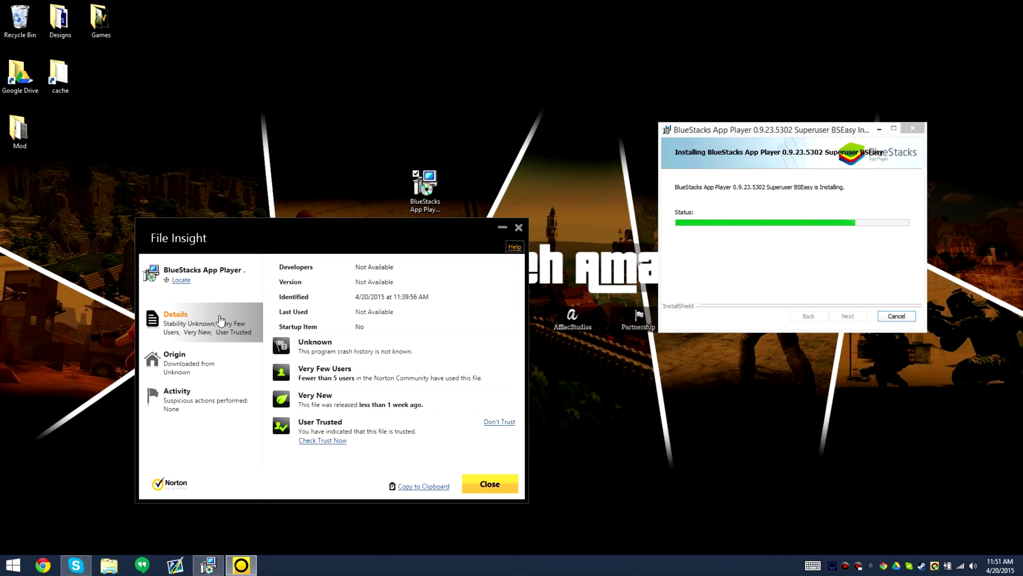
left_click(181, 280)
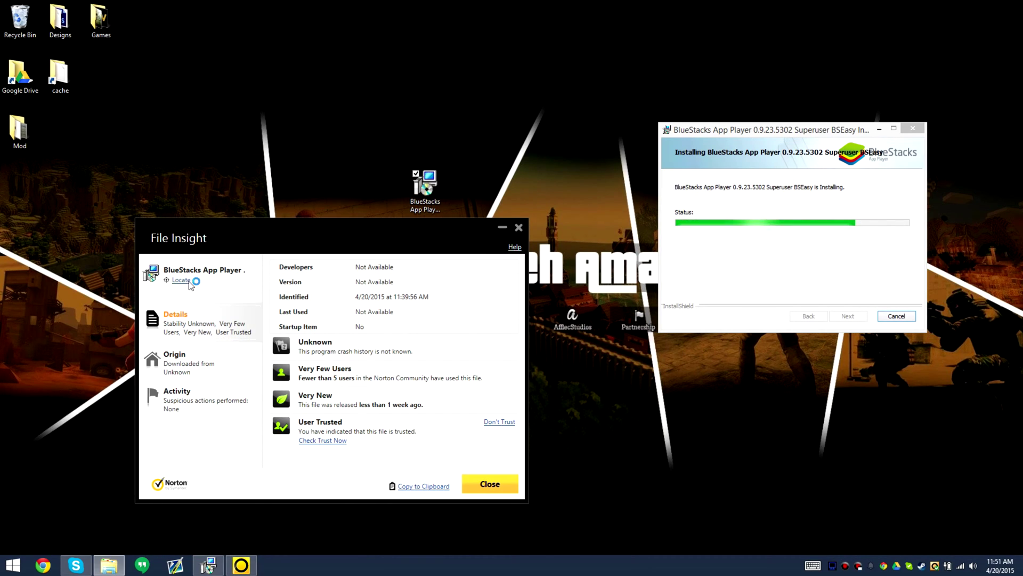
left_click(484, 256)
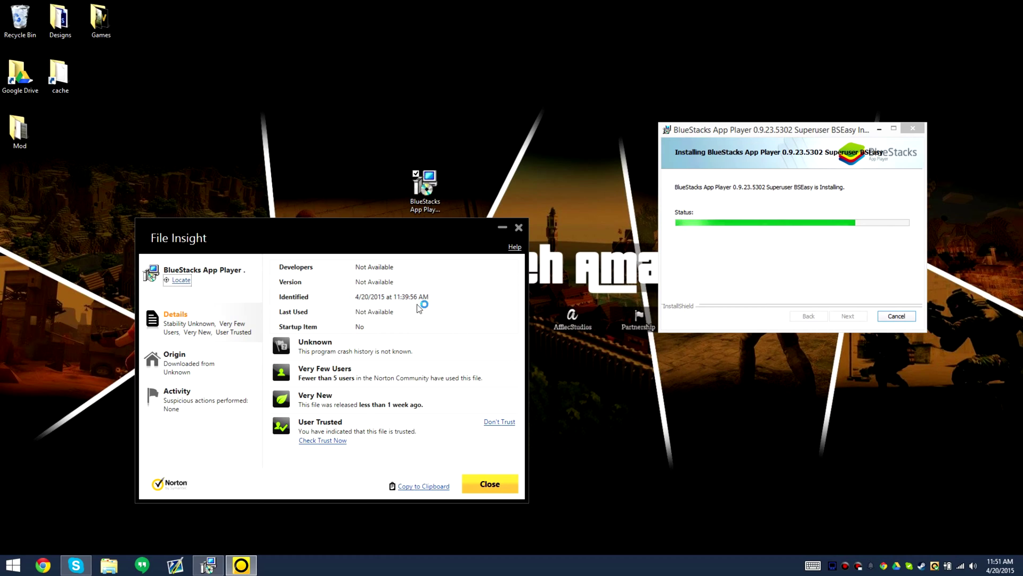
- Look back through the preceding months in the system calendar and close the File Insight report
left_click(999, 565)
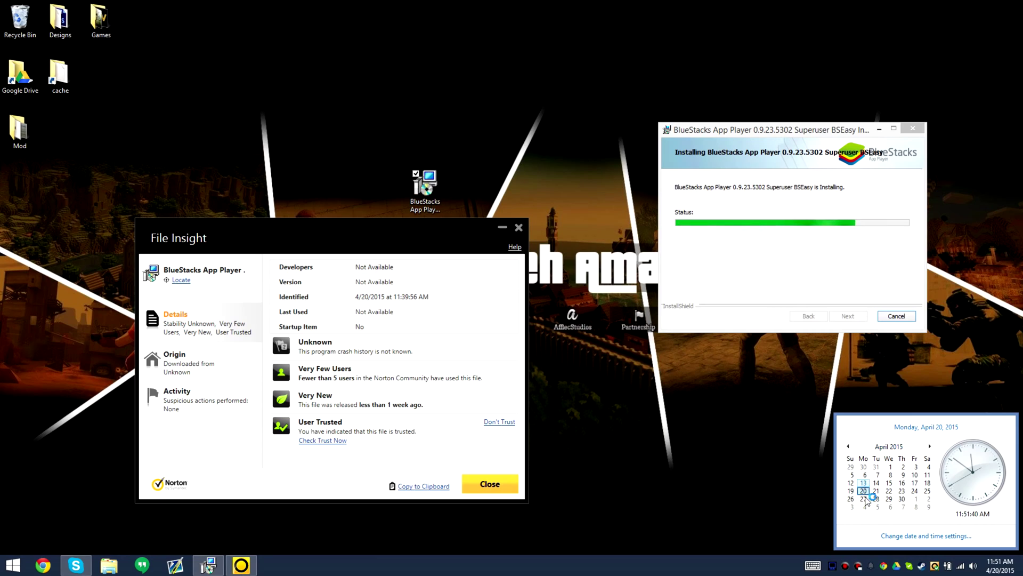
left_click(849, 447)
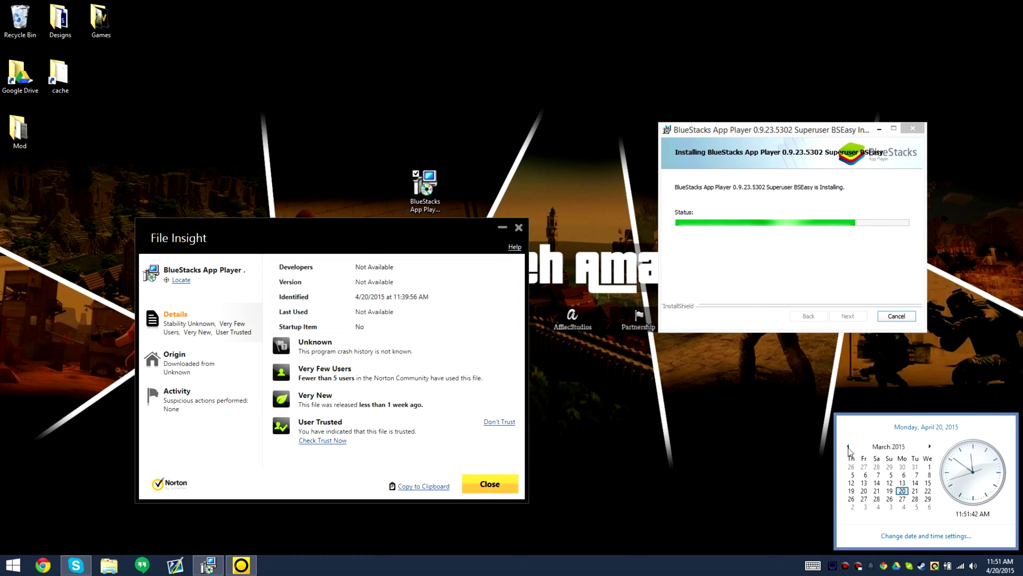
left_click(848, 447)
left_click(848, 447)
left_click(889, 360)
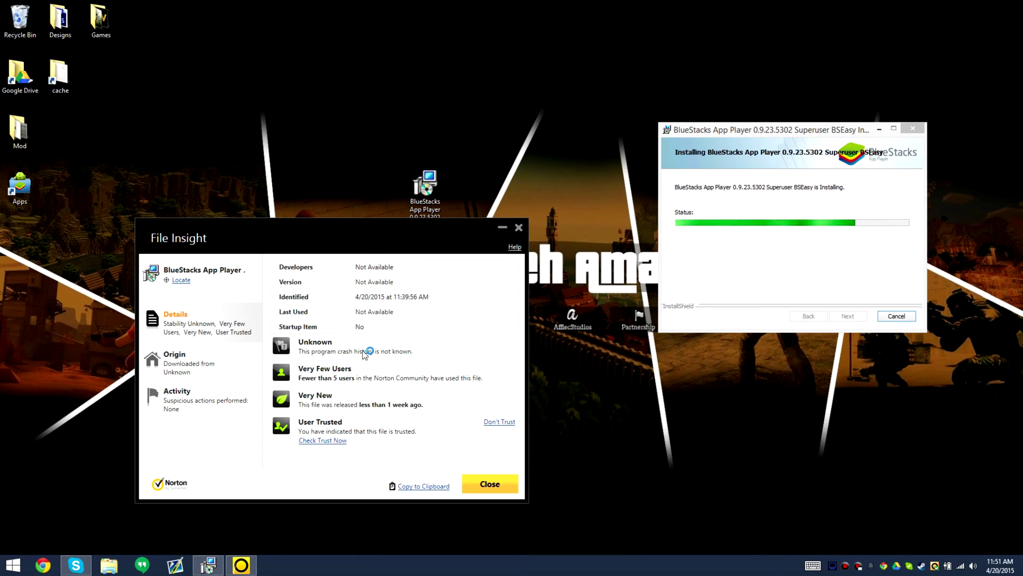
left_click(479, 480)
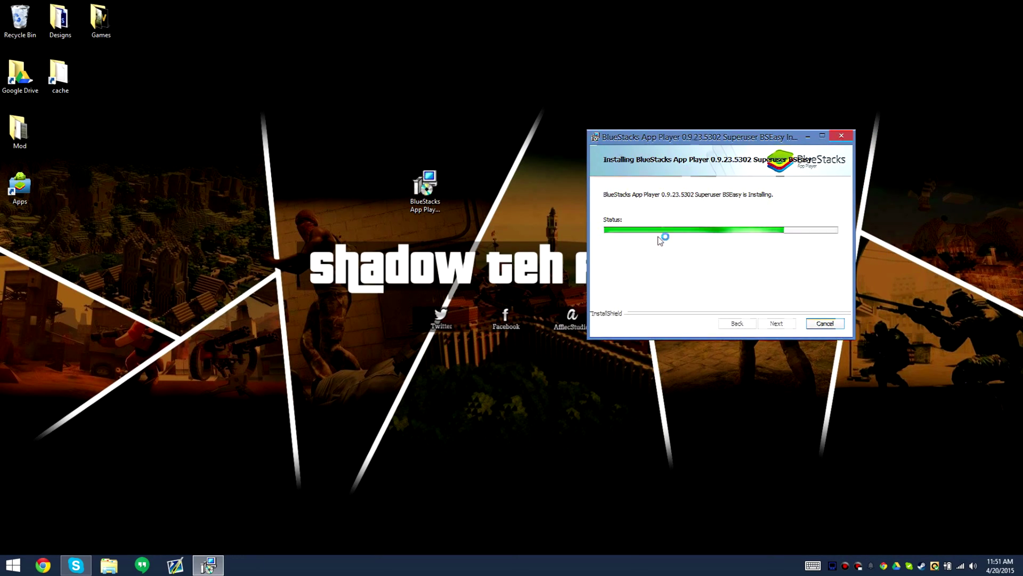
- Run another Norton scan on the BlueStacks installer file and close the scan window
left_click(437, 185)
right_click(437, 184)
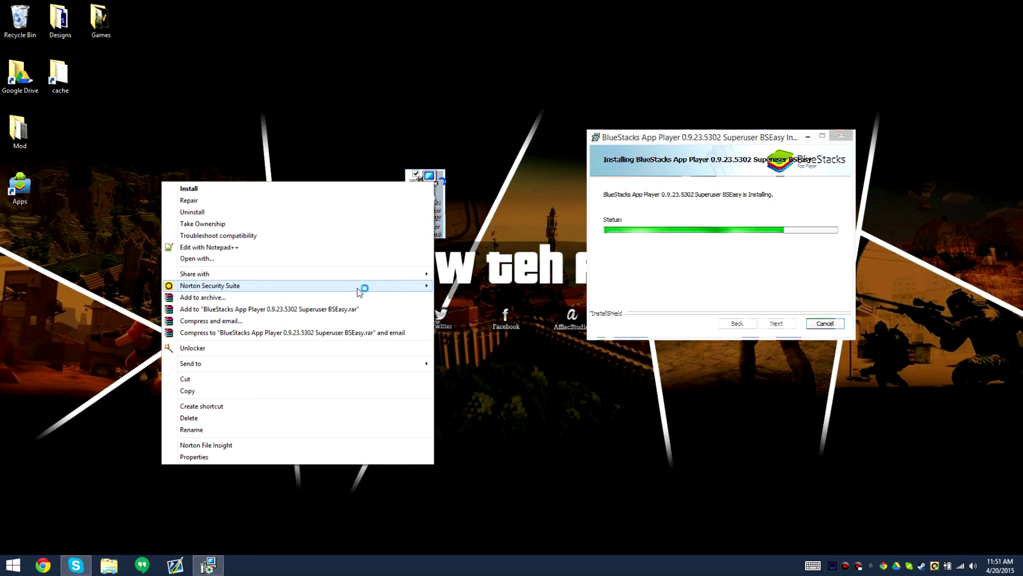
mouse_move(360, 286)
left_click(100, 285)
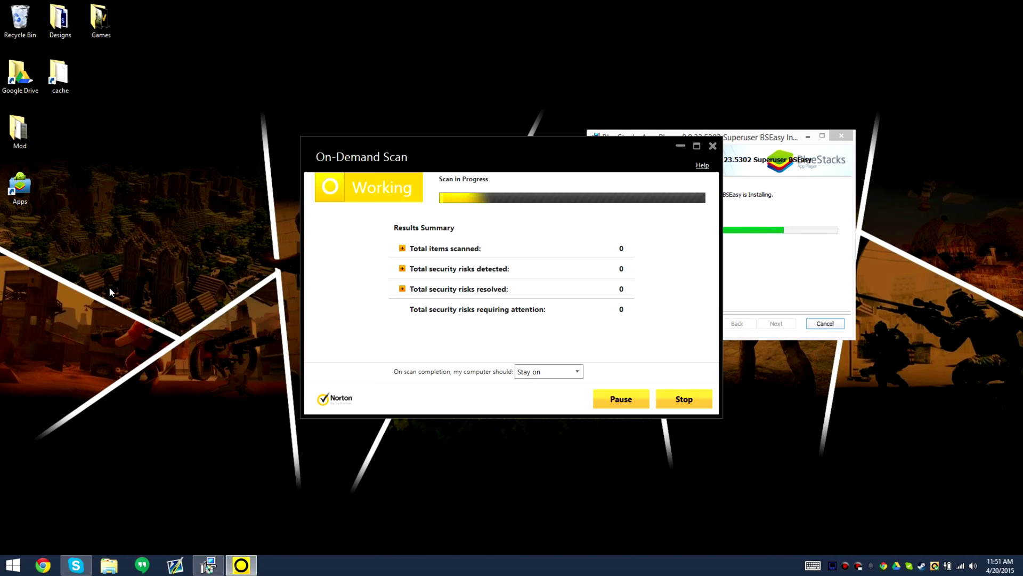
left_click(683, 398)
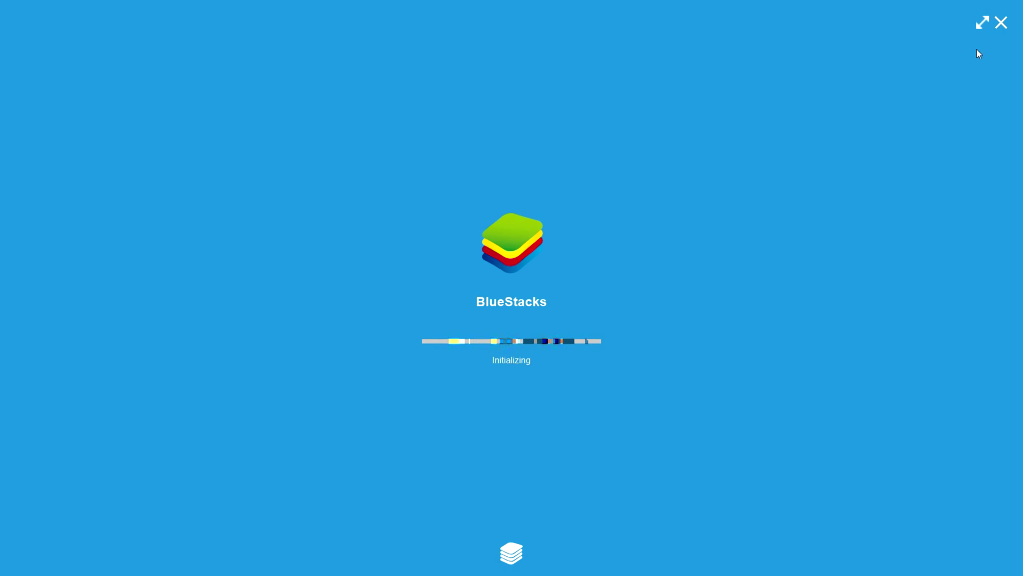
- Take the BlueStacks App Player out of full screen and arrange its window and the installer to uncover the desktop icons
left_click(983, 23)
left_click_drag(793, 137, 949, 9)
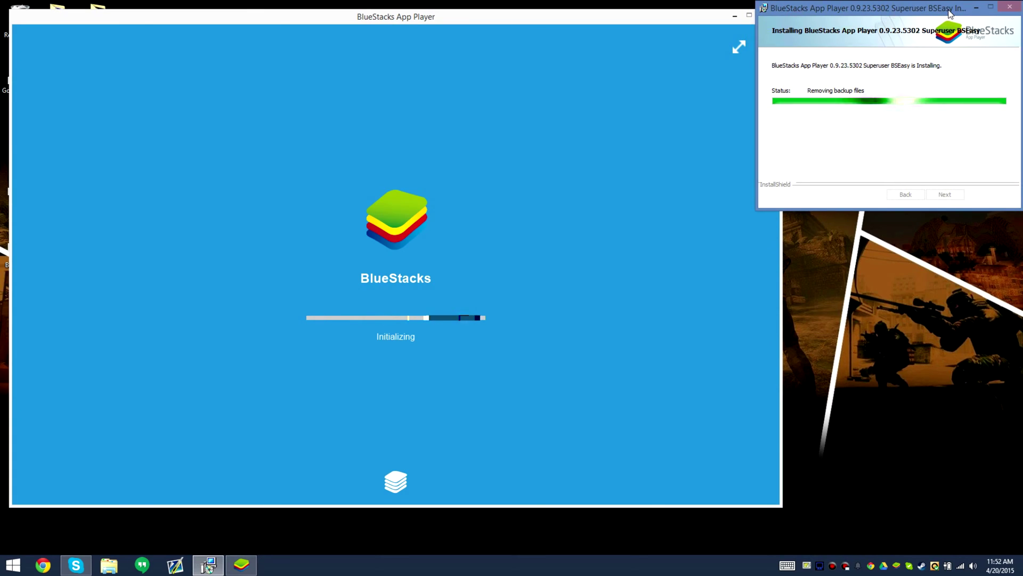
left_click(605, 19)
left_click_drag(604, 22, 762, 31)
- Empty the Recycle Bin
right_click(16, 16)
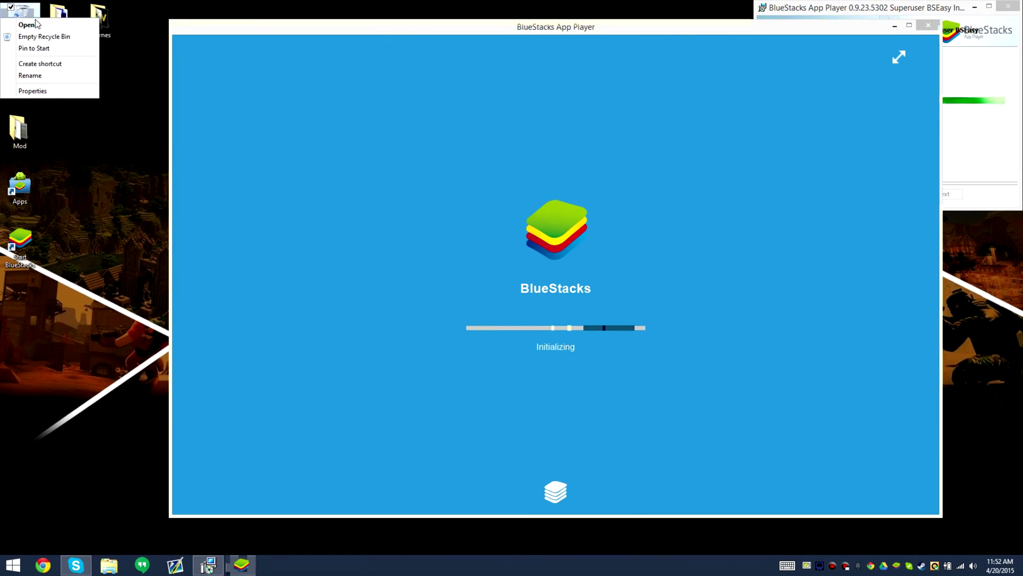
left_click(32, 37)
left_click(553, 313)
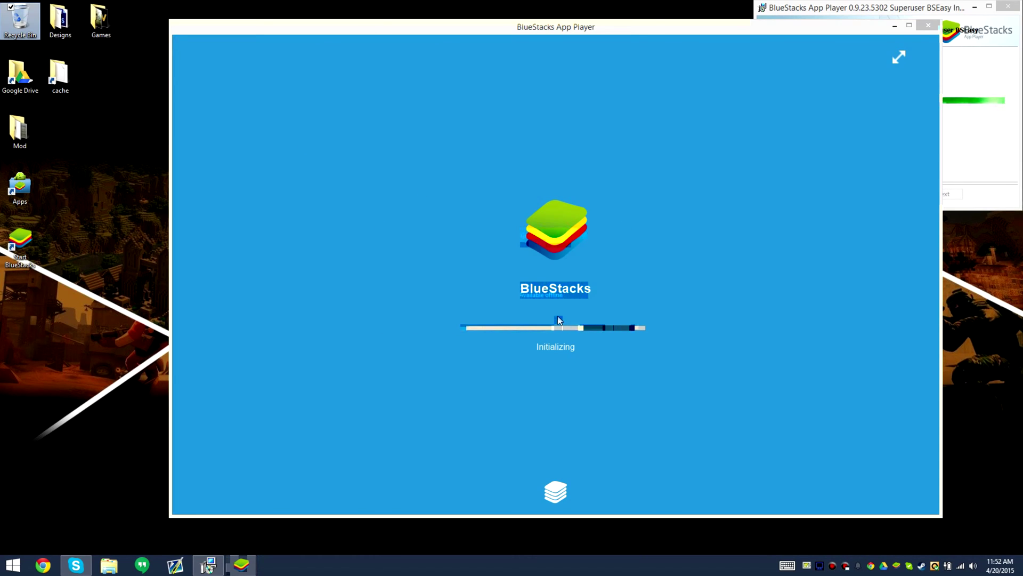
mouse_move(554, 32)
left_mouse_down()
mouse_move(560, 382)
mouse_move(575, 79)
mouse_move(552, 31)
left_mouse_up()
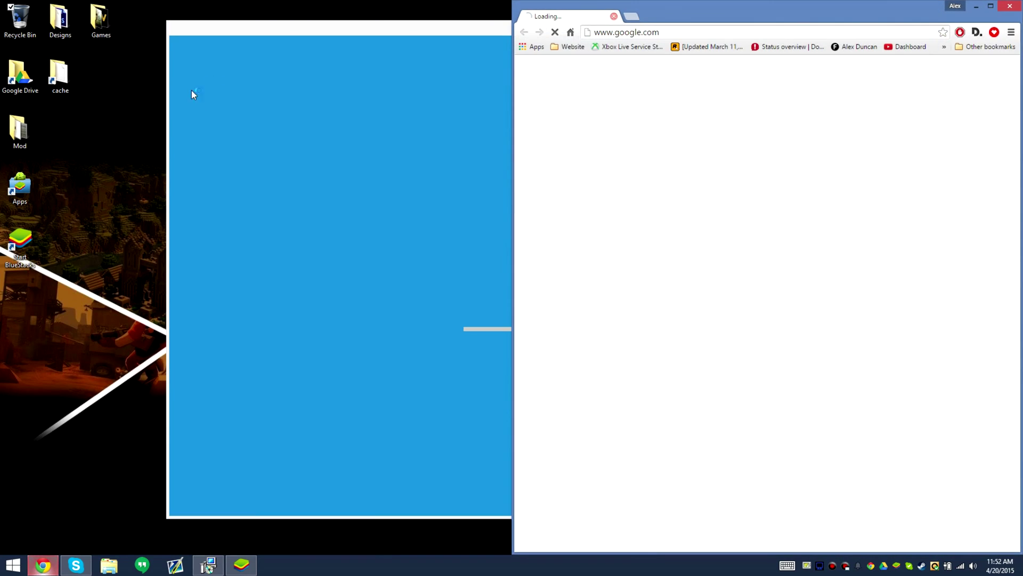
- Open the MEGA and Mirrorcreator bookmarks from the Hosts folder in new Chrome tabs
left_click(573, 46)
mouse_move(655, 61)
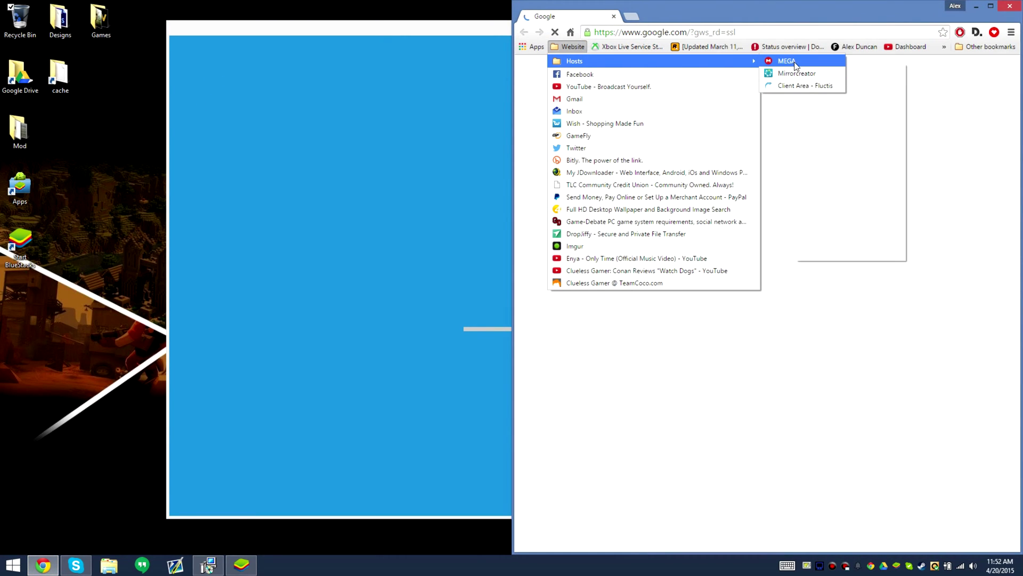
middle_click(775, 73)
left_click(581, 46)
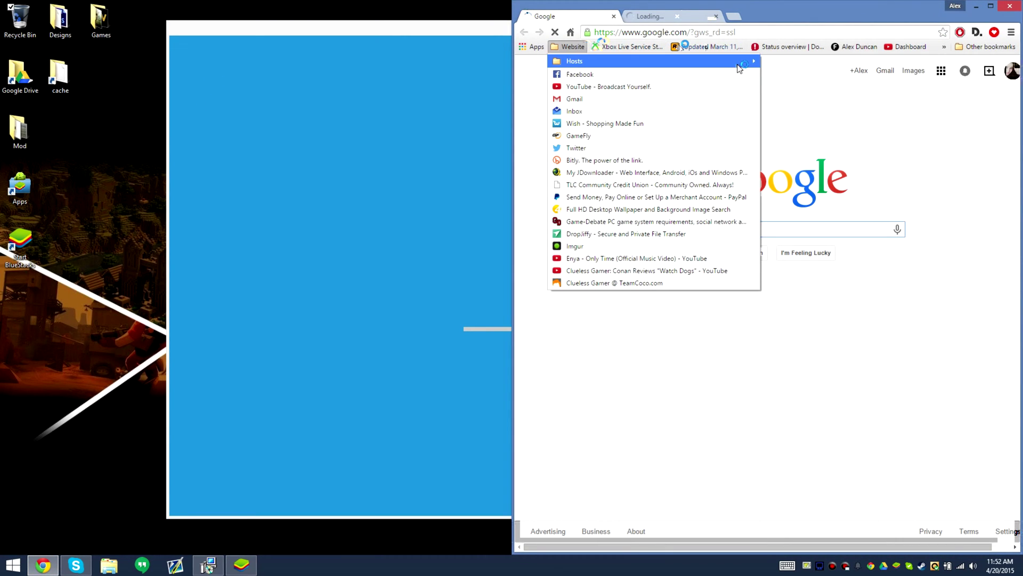
right_click(774, 66)
left_click(784, 69)
left_click(658, 17)
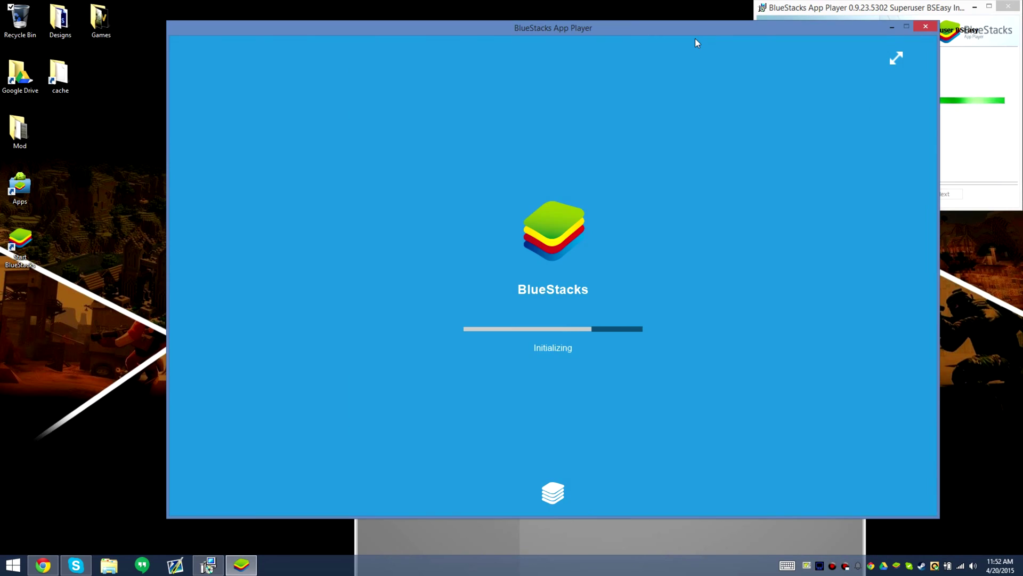
- On the Mirrorcreator page, choose BlueStacks App Player 0.9.23.5302 Superuser BSEasy.msi from the desktop as the file to upload
left_click(417, 531)
left_click(591, 57)
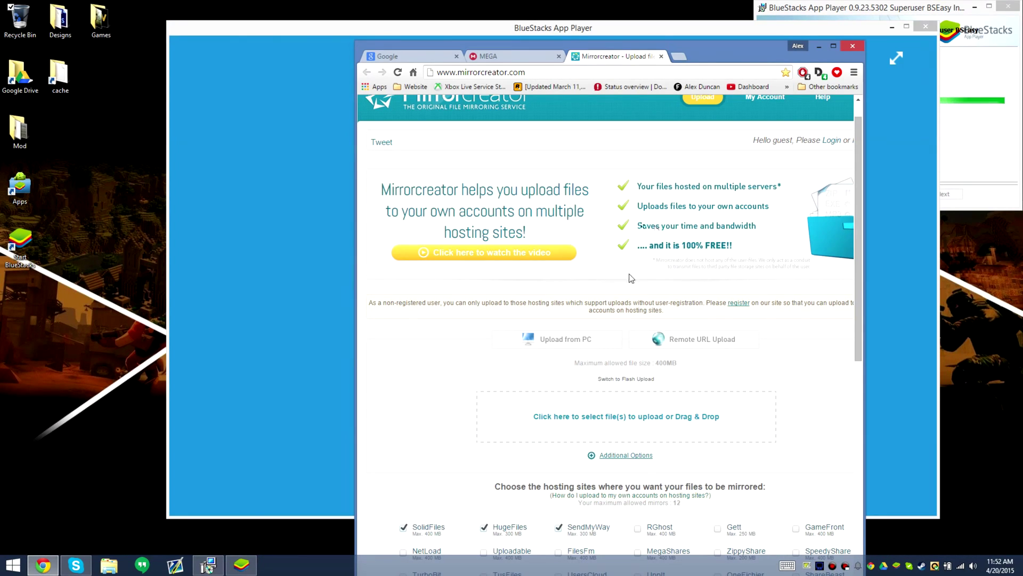
left_click(626, 416)
scroll(643, 235, "down", 3)
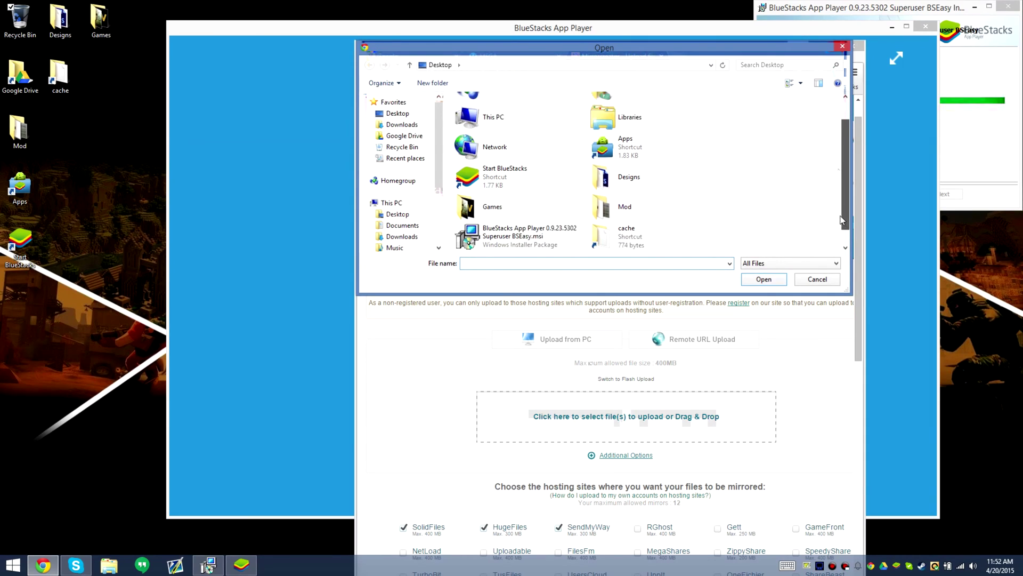
left_click(520, 208)
double_click(520, 208)
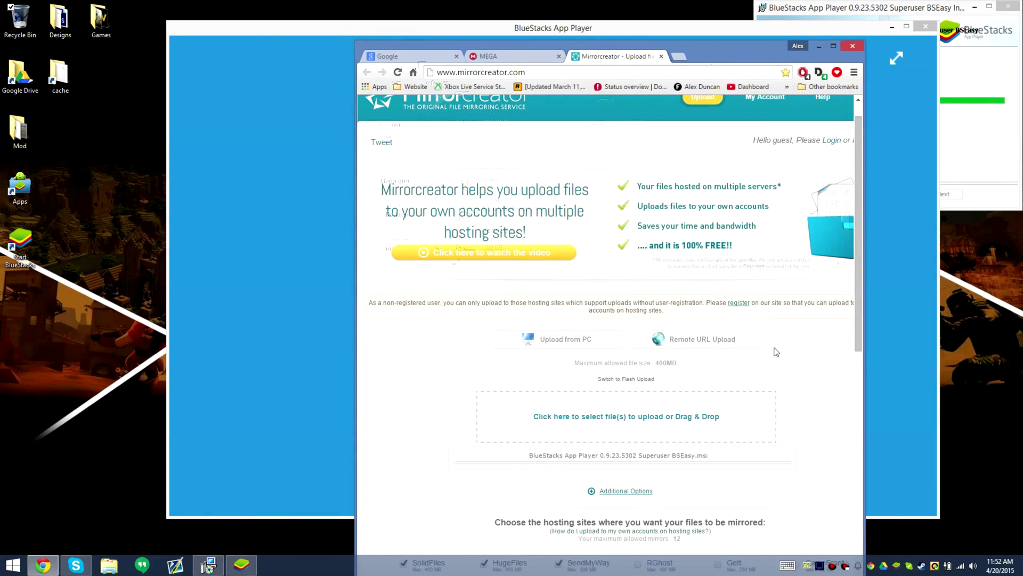
- Log in to the Mirrorcreator account with the saved credentials and return to the site's upload page
scroll(772, 350, "down", 5)
scroll(770, 348, "up", 8)
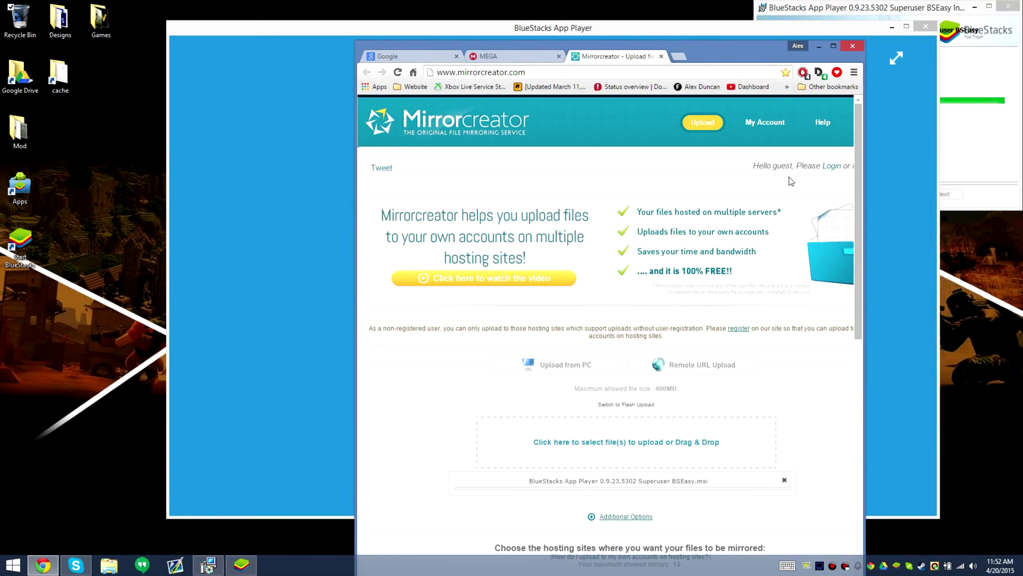
scroll(746, 213, "right", 1)
left_click(791, 166)
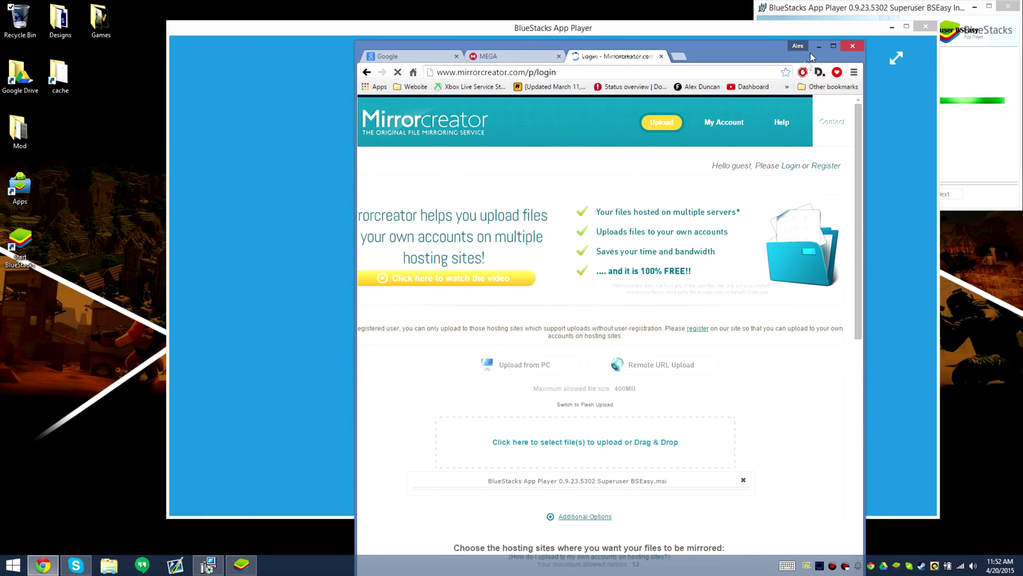
left_click(641, 326)
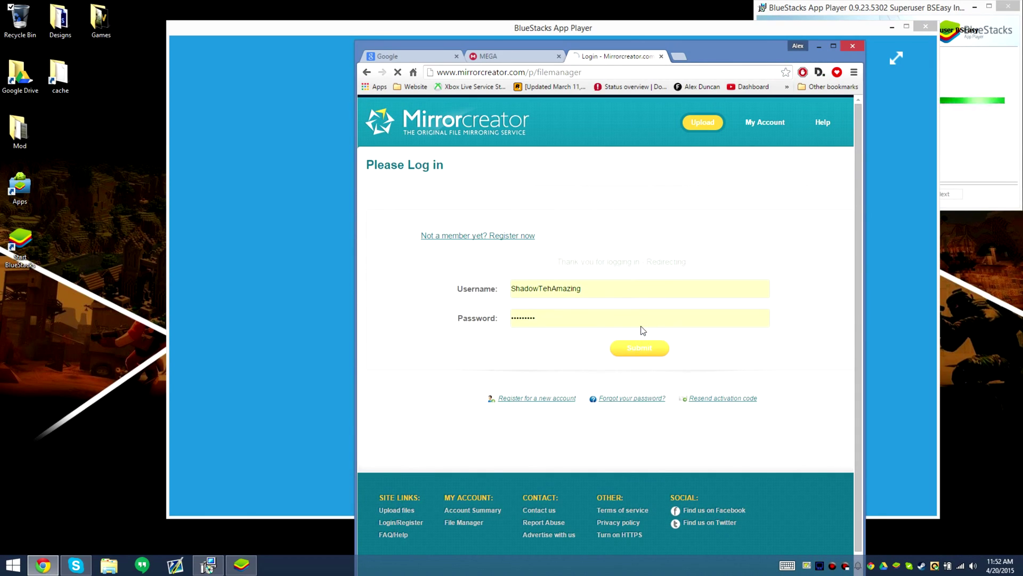
left_click(493, 130)
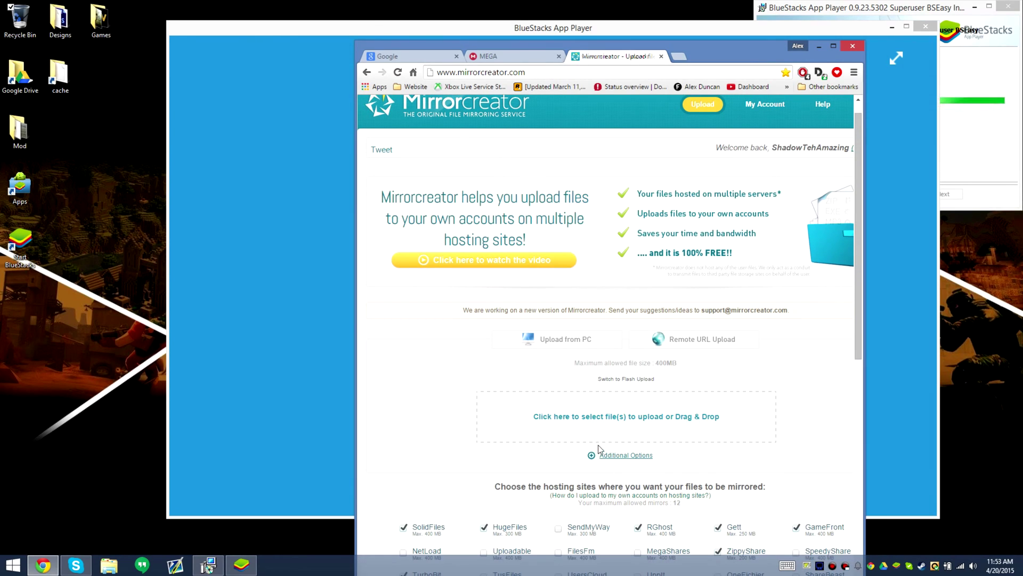
- Choose BlueStacks App Player 0.9.23.5302 Superuser BSEasy.msi from the desktop and start uploading it to the preselected Mirrorcreator hosting sites
left_click(599, 416)
left_click_drag(845, 172, 845, 204)
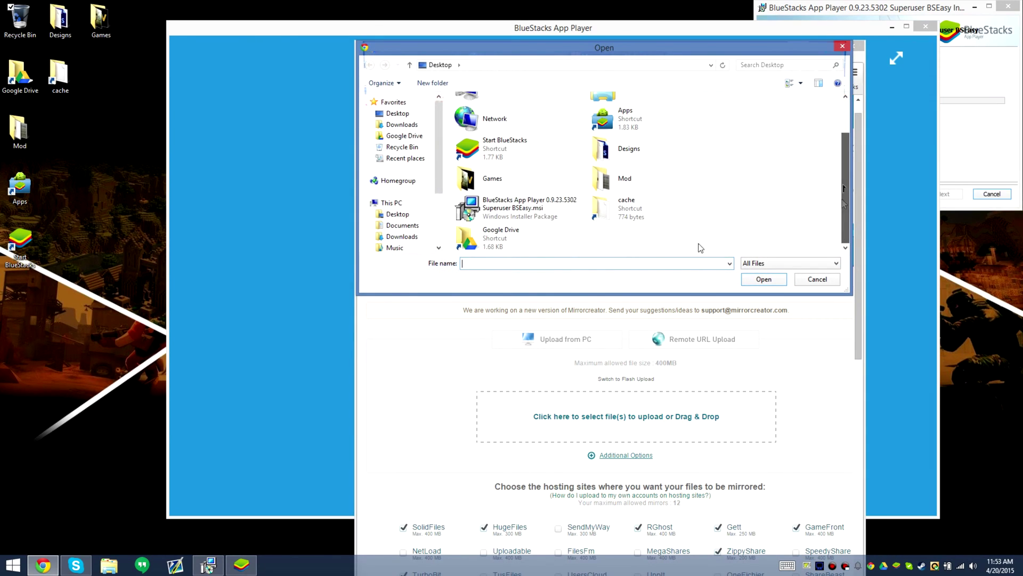
left_click(519, 207)
left_click(773, 283)
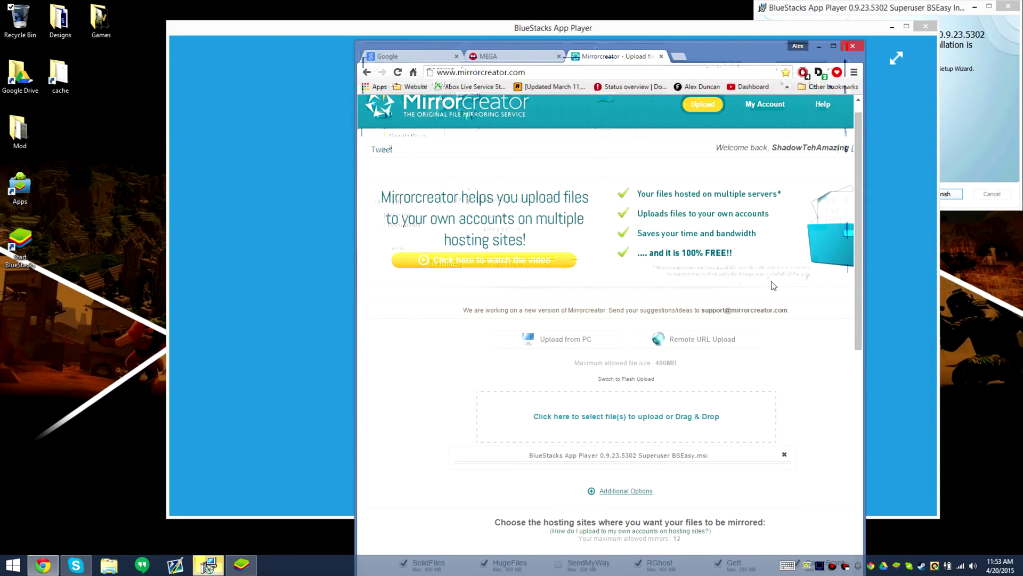
scroll(778, 360, "down", 5)
left_click(660, 462)
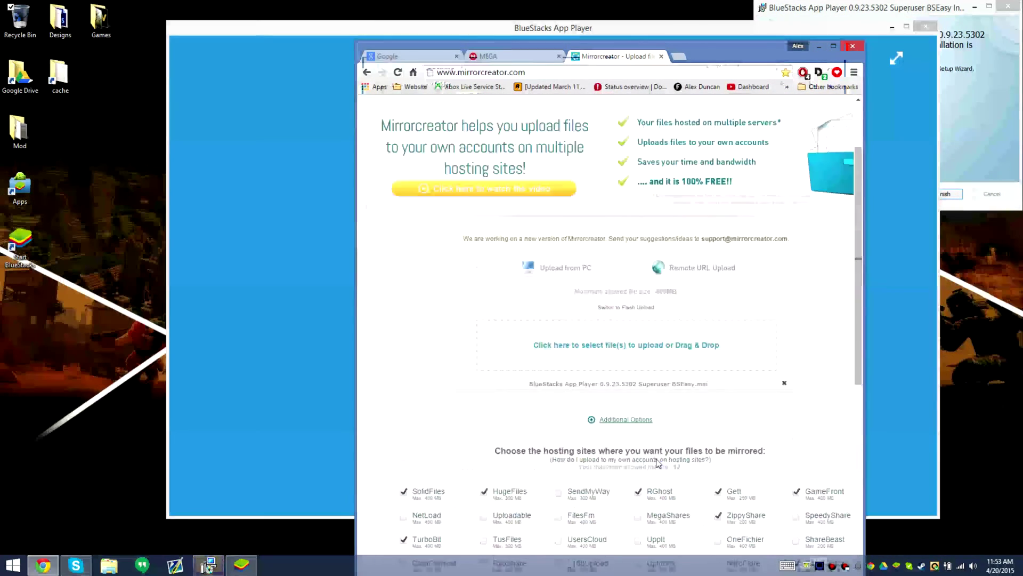
- Finish the completed BlueStacks setup wizard
left_click(966, 129)
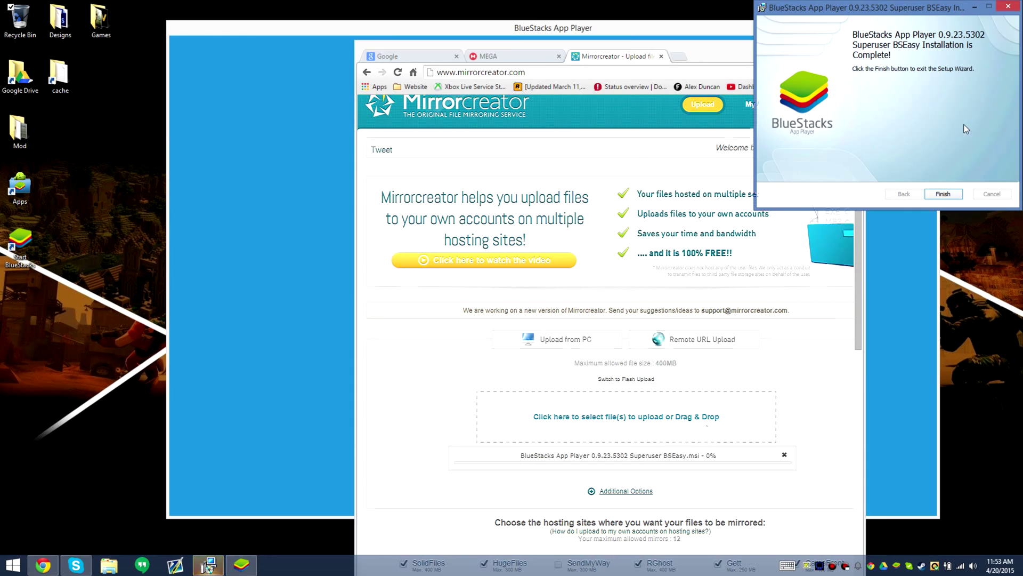
left_click(949, 193)
- Upload the BlueStacks installer from the desktop to the MEGA Cloud Drive, maximize Chrome and check the Mirrorcreator upload
left_click(518, 58)
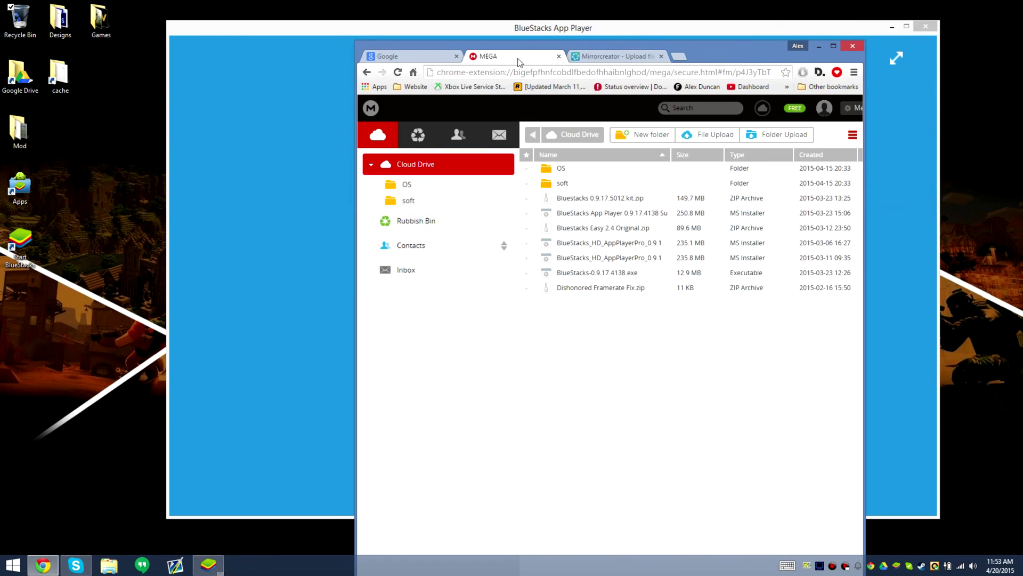
left_click(893, 28)
left_click_drag(718, 46, 926, 72)
left_click_drag(425, 195, 836, 384)
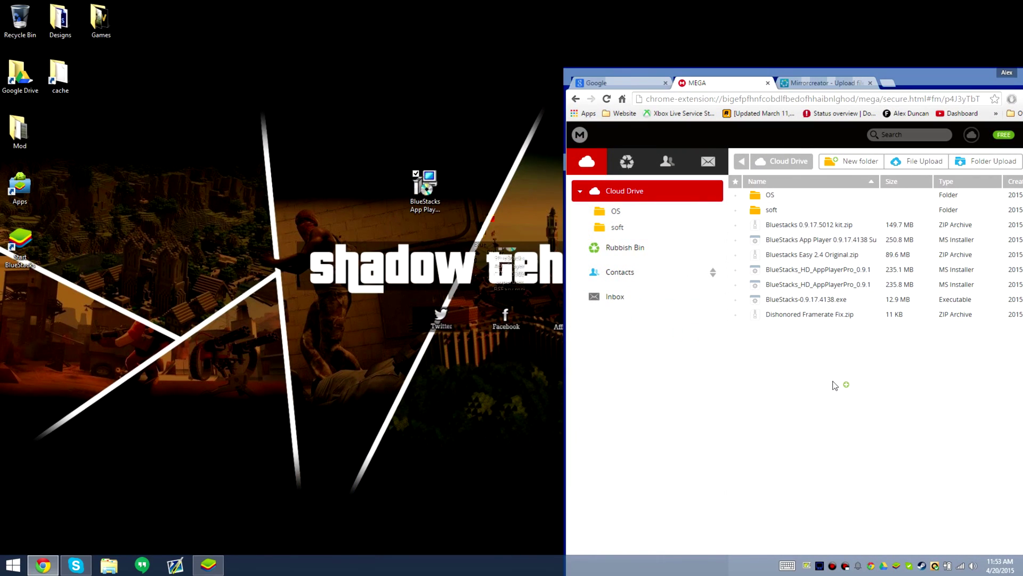
left_click_drag(919, 88, 508, 2)
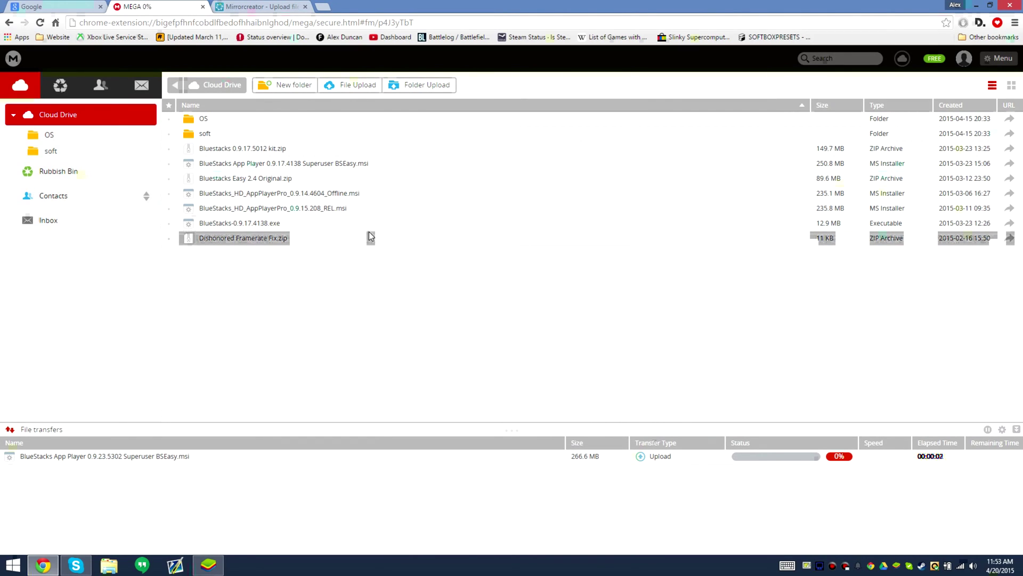
left_click(256, 9)
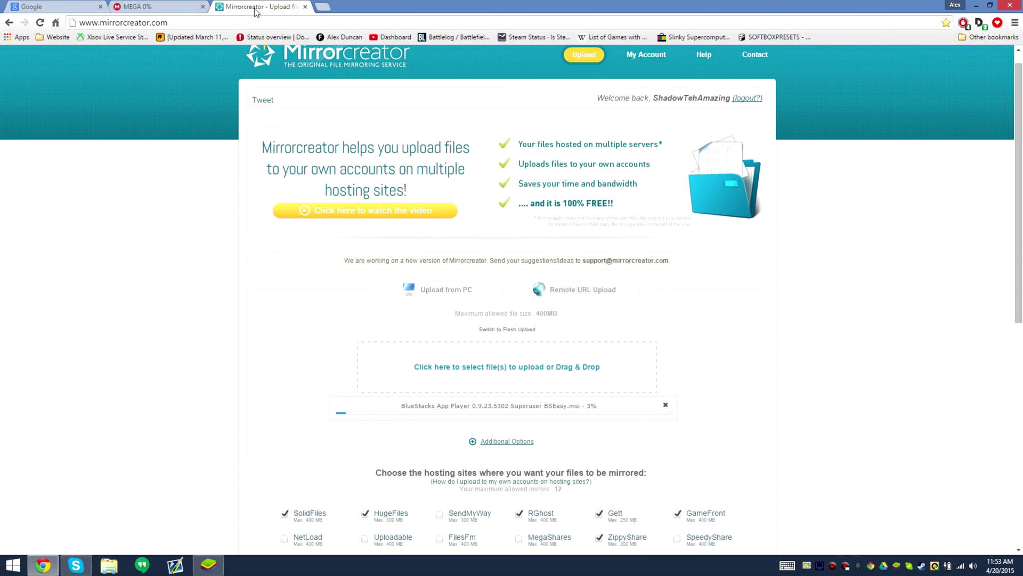
- Switch to the BlueStacks App Player, dismiss its welcome tips and open the app drawer
left_click(976, 5)
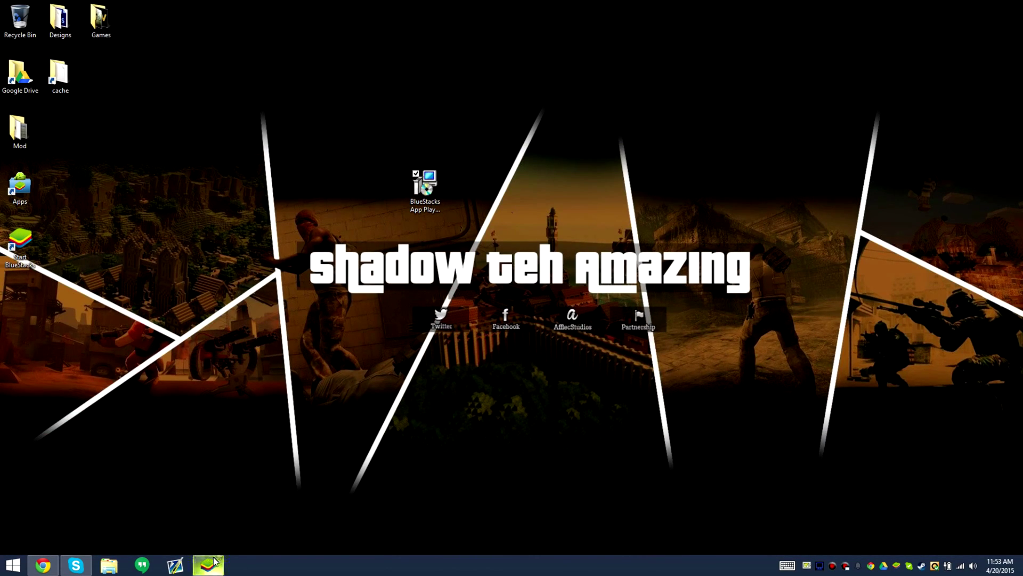
mouse_move(218, 557)
left_click(220, 516)
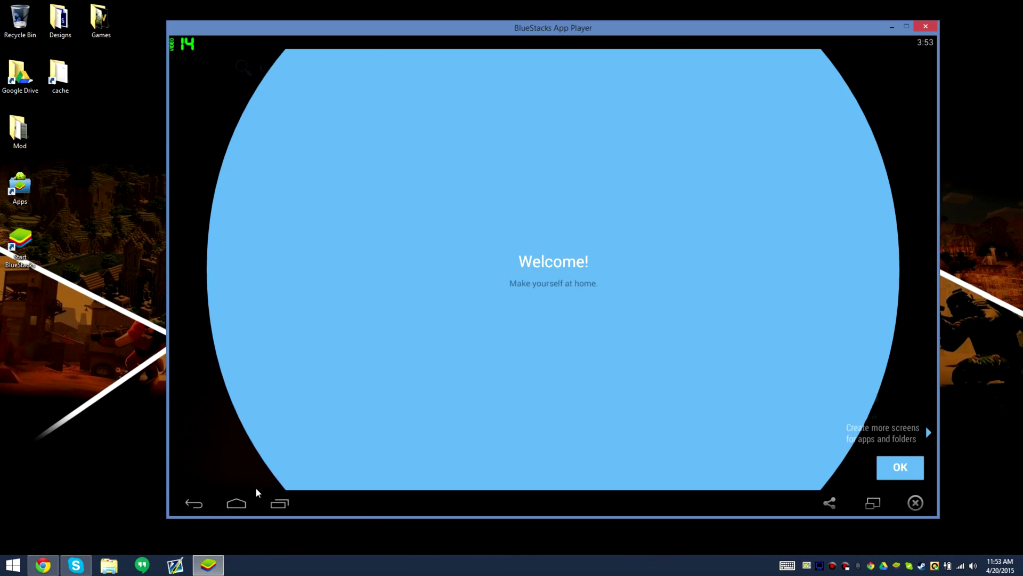
left_click(891, 464)
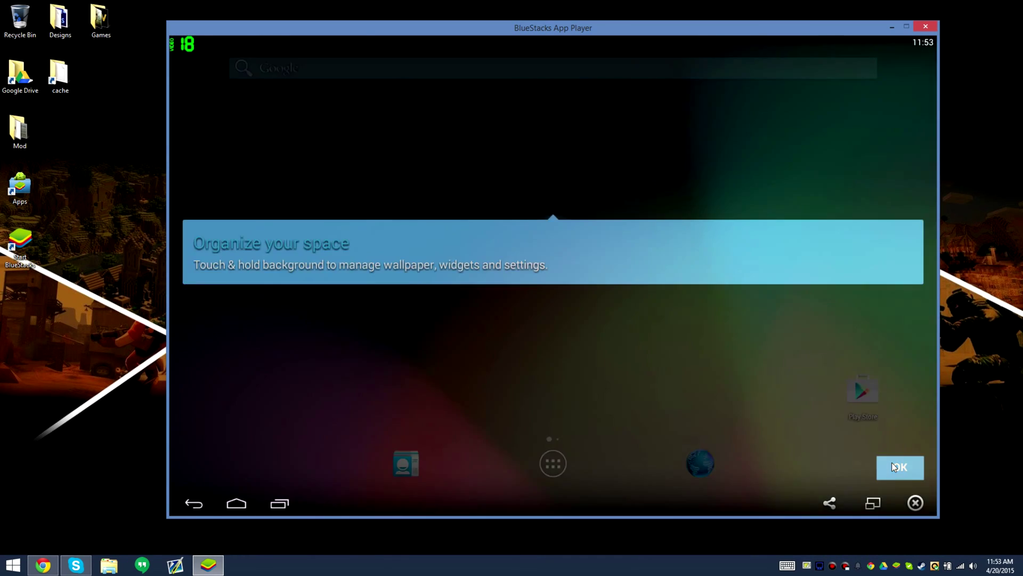
left_click(891, 462)
left_click(556, 469)
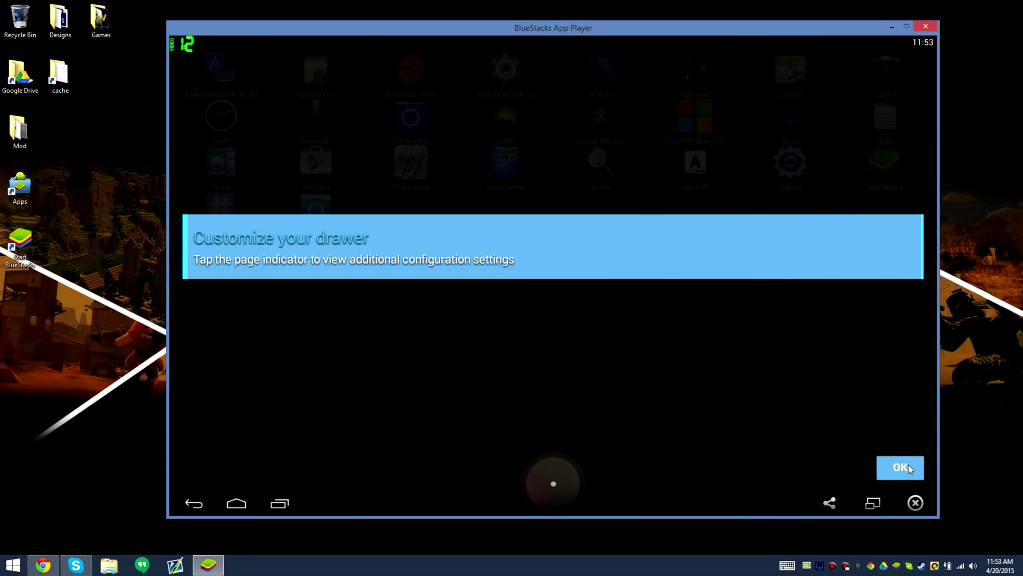
left_click(909, 467)
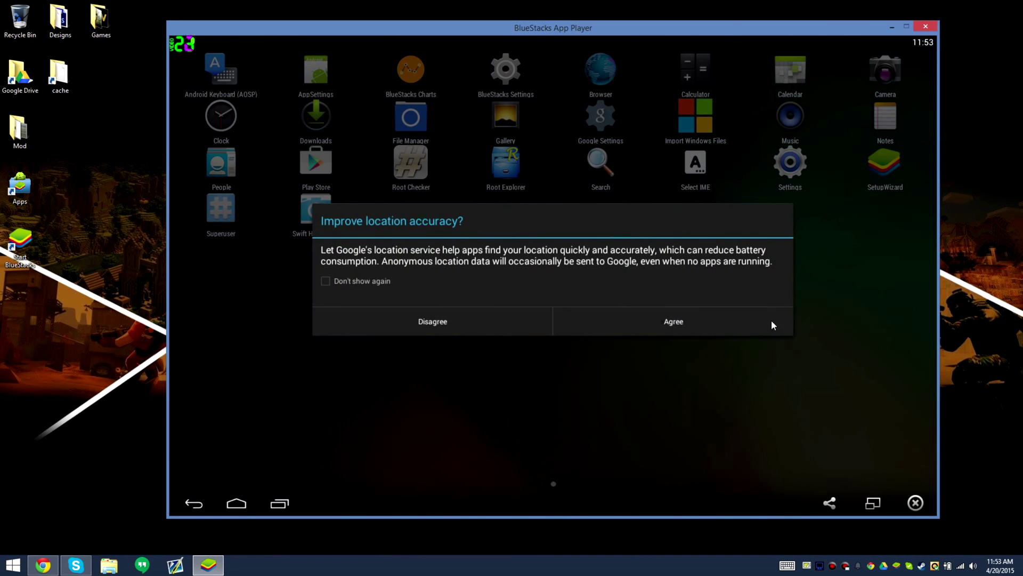
- Agree to Google's location accuracy service with Don't show again enabled, and turn location access back on for all Google apps
left_click(326, 280)
left_click(593, 318)
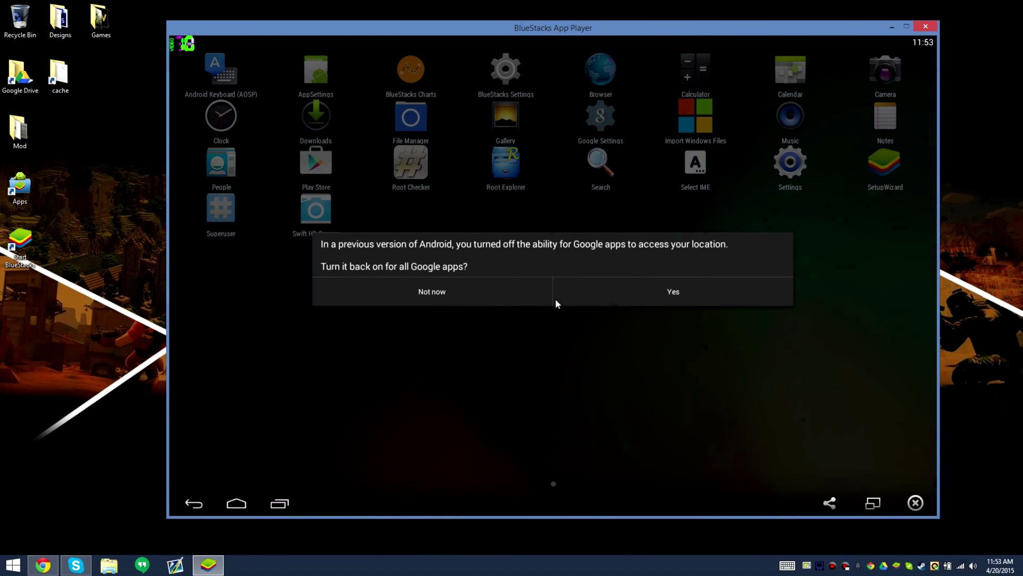
left_click(595, 290)
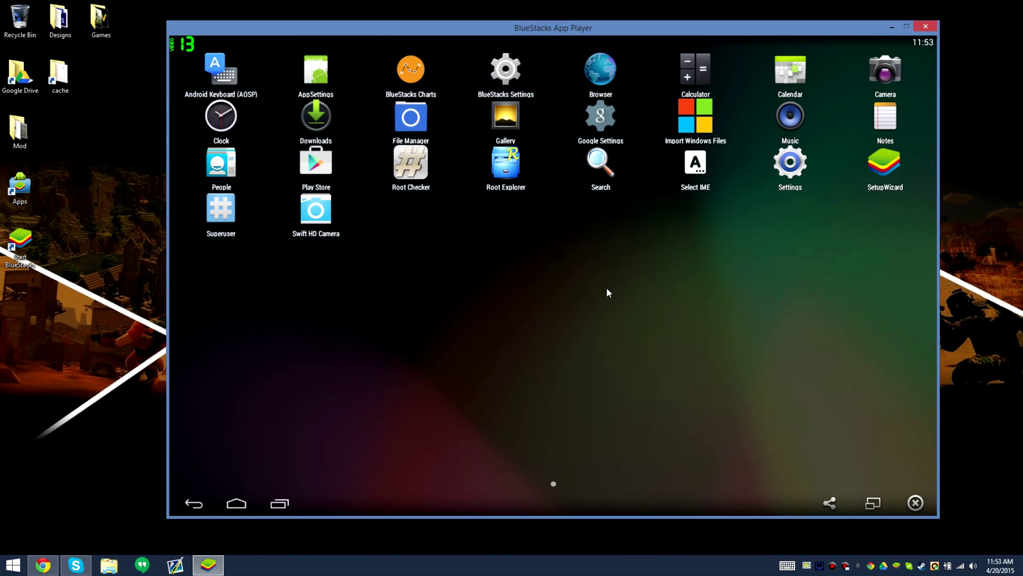
- Open the Superuser app to view its app policies and logs, and return to the Android home screen
left_click(221, 205)
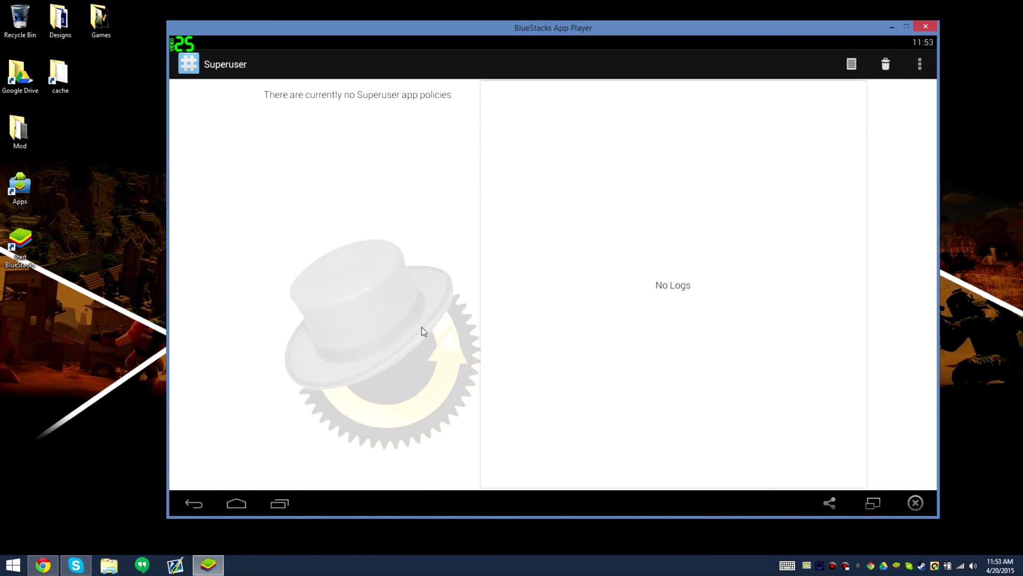
left_click(237, 505)
left_click(280, 503)
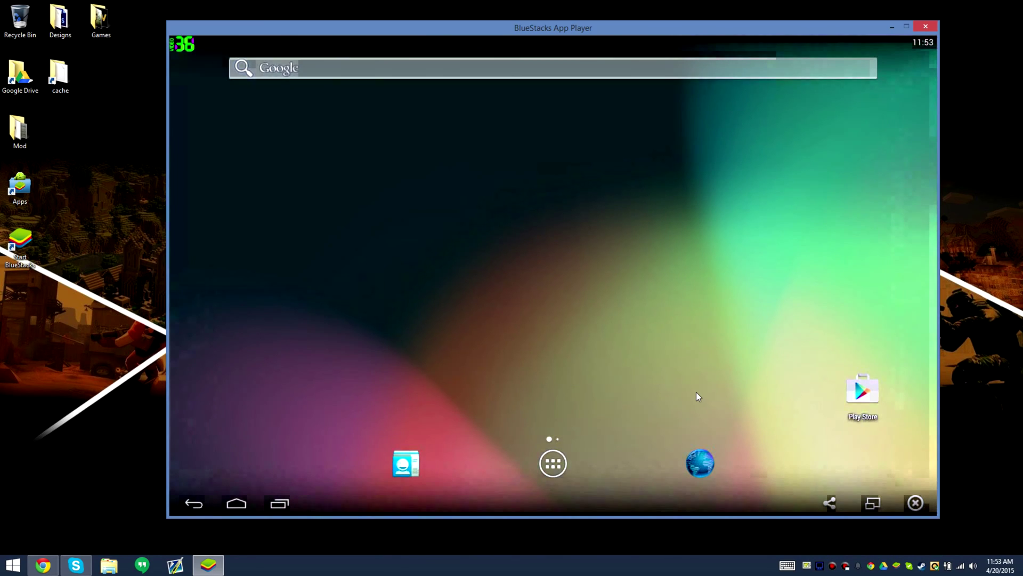
- Run the root check in Root Checker, allowing Superuser access with the choice remembered forever
left_click(554, 462)
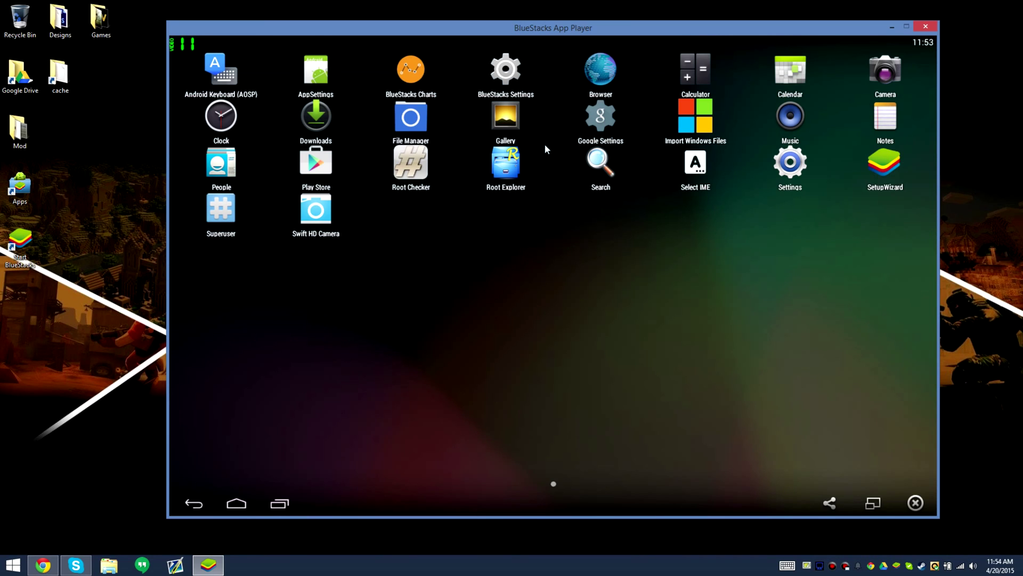
left_click(410, 165)
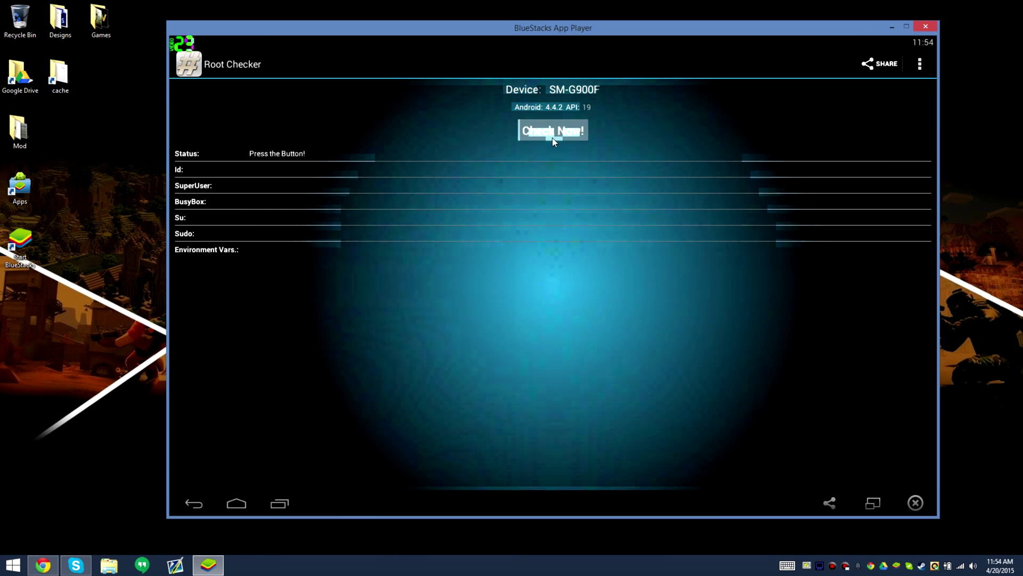
left_click(553, 140)
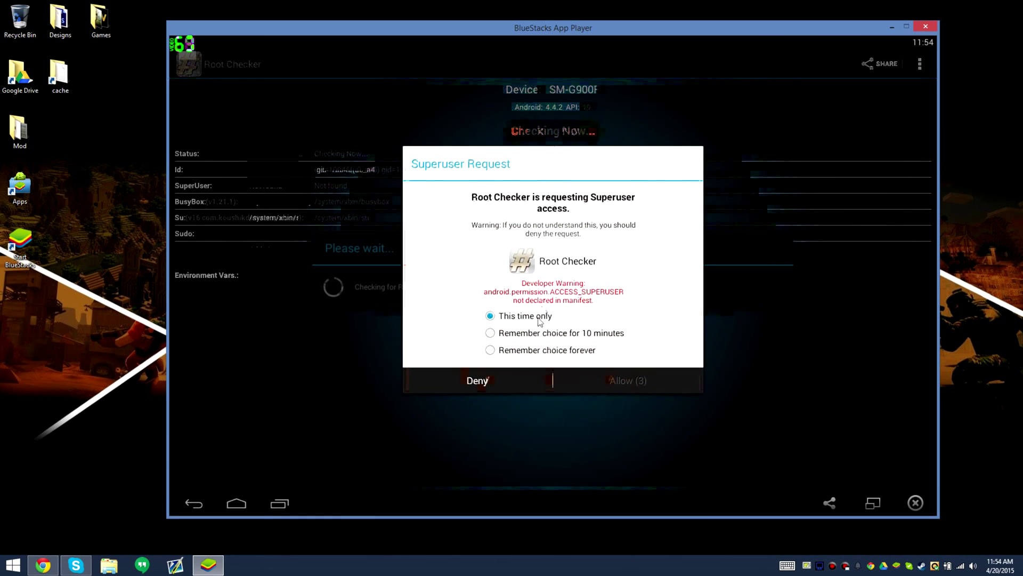
left_click(531, 350)
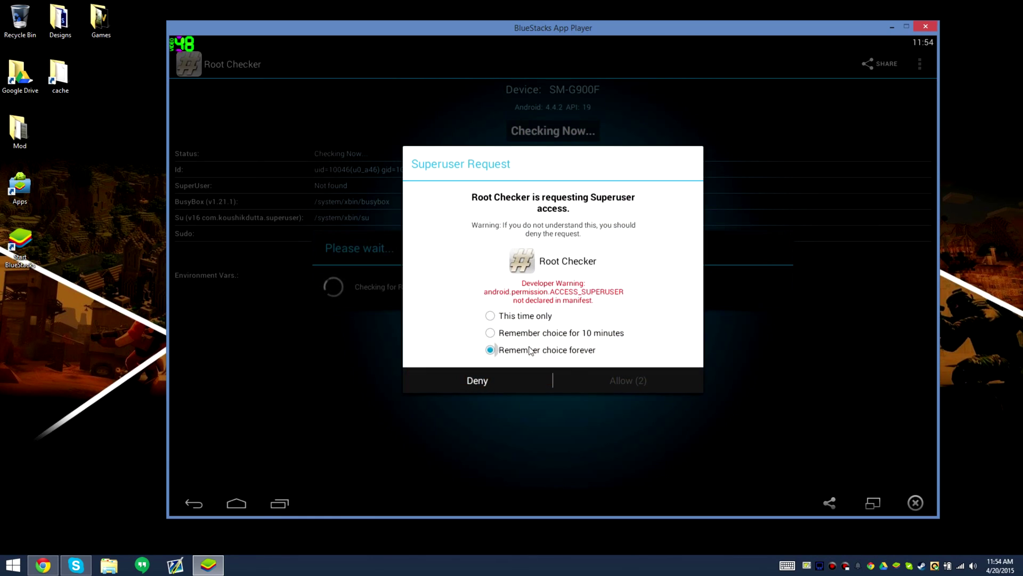
left_click(612, 381)
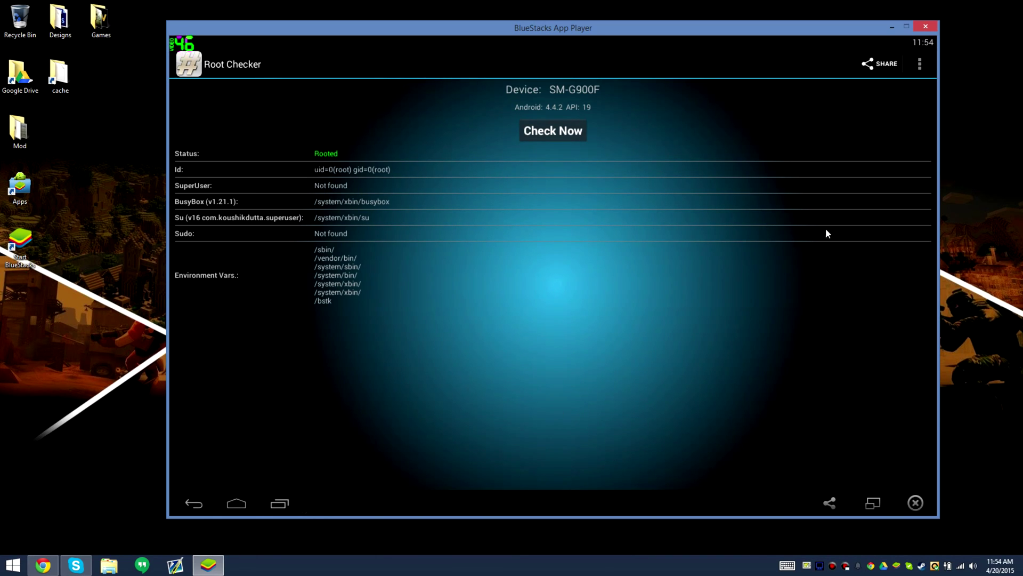
- Clear the recent apps list and close the BlueStacks App Player
left_click(280, 503)
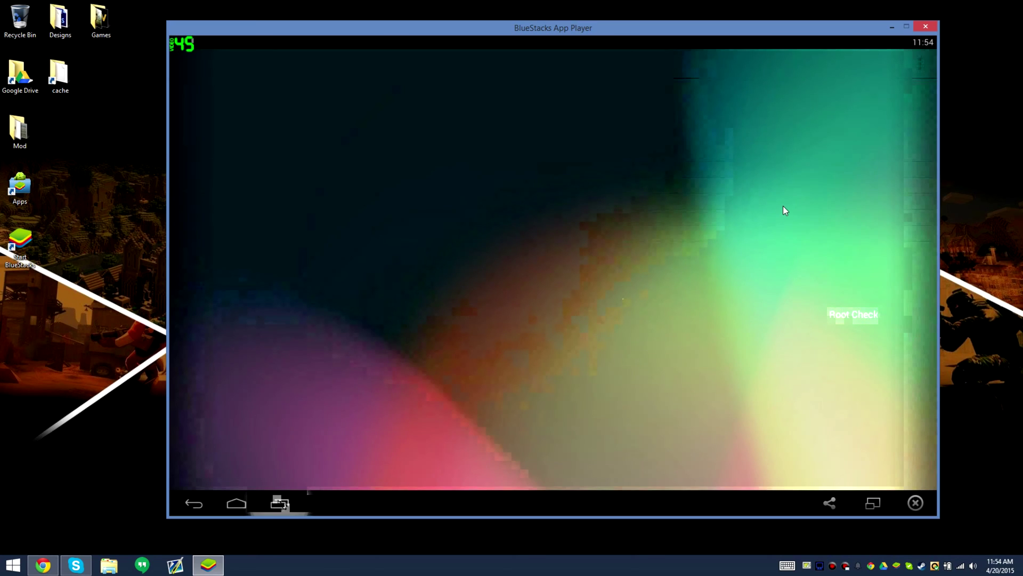
left_click(784, 209)
left_click(280, 503)
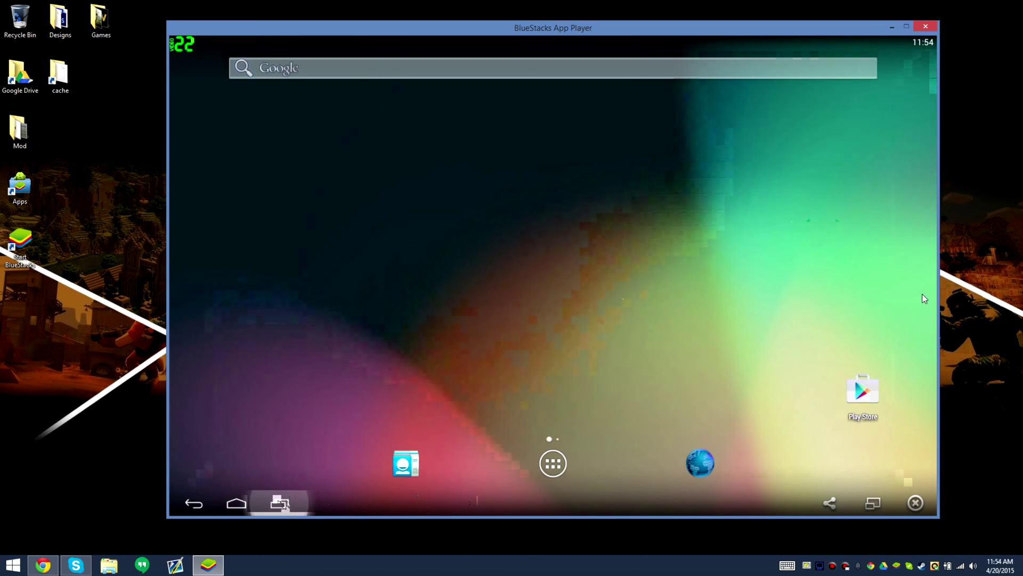
left_click(781, 186)
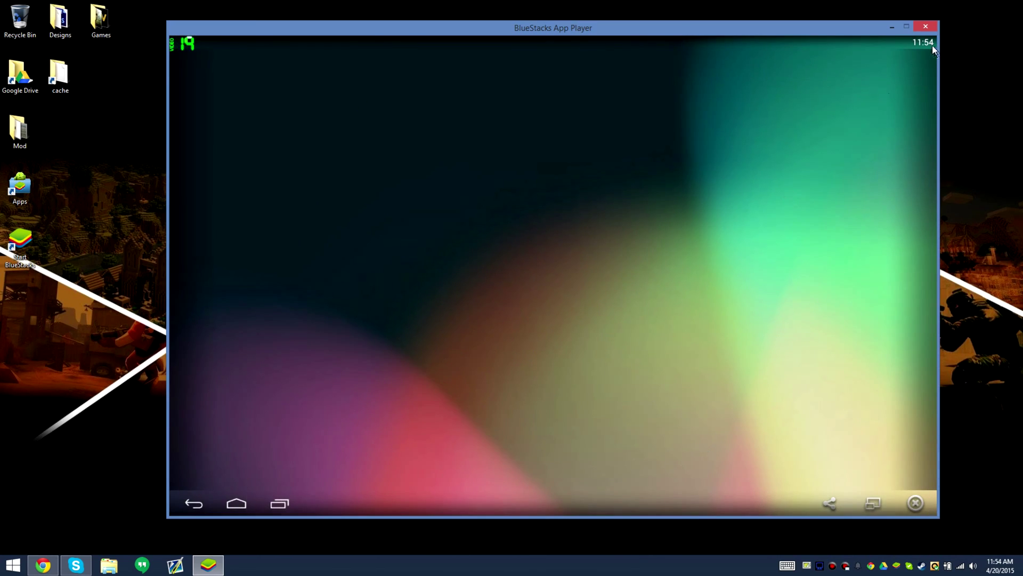
left_click(926, 26)
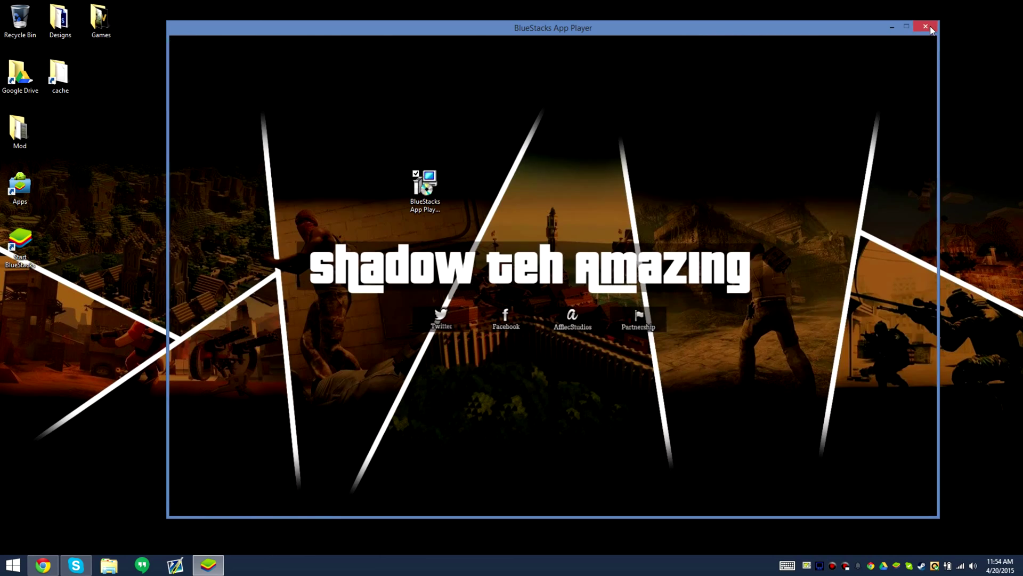
- Switch to Chrome and examine the MEGA and Mirrorcreator upload progress and the selected hosting sites
left_click(53, 568)
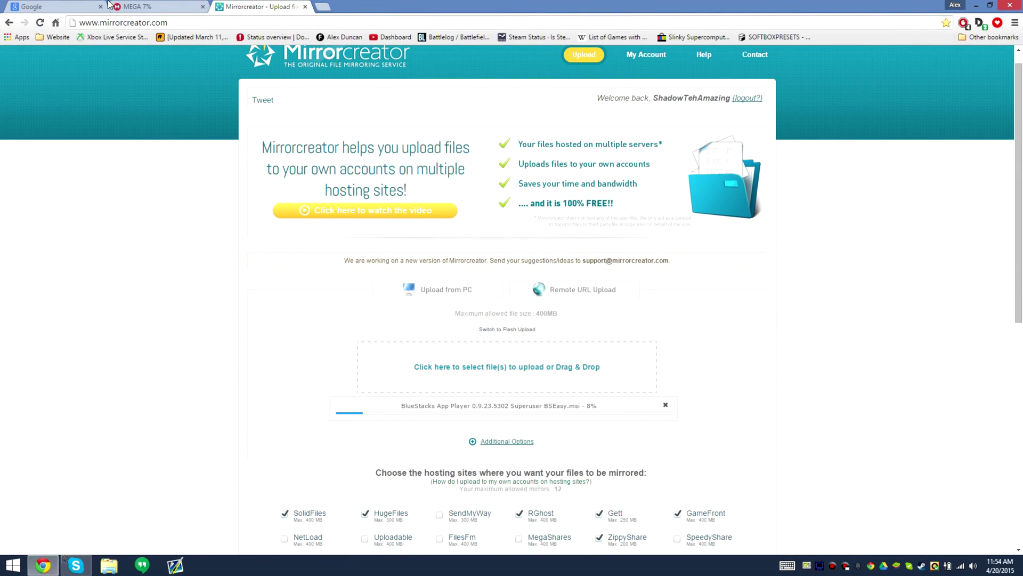
left_click(155, 6)
left_click(246, 6)
scroll(428, 201, "down", 6)
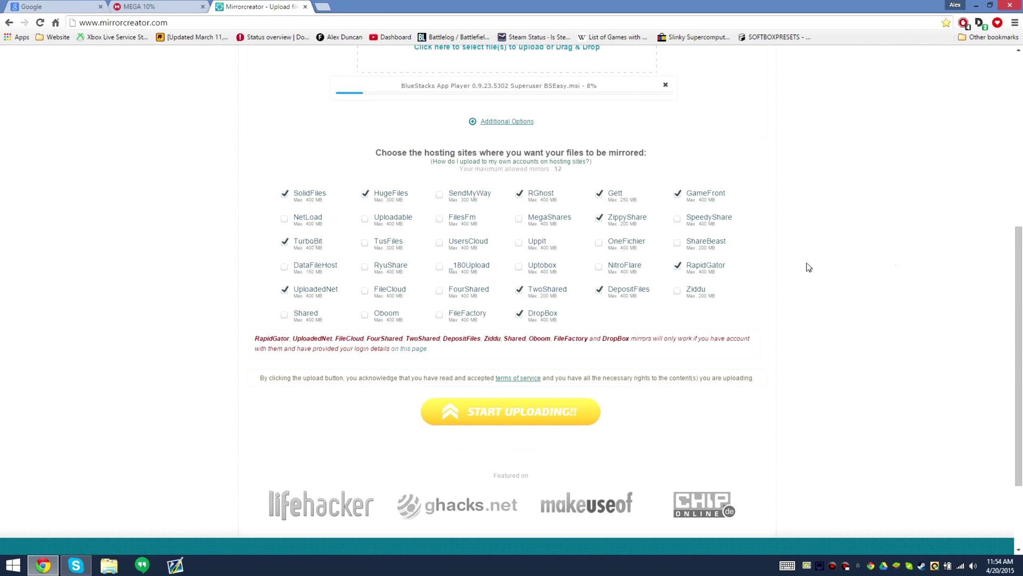
scroll(810, 267, "up", 6)
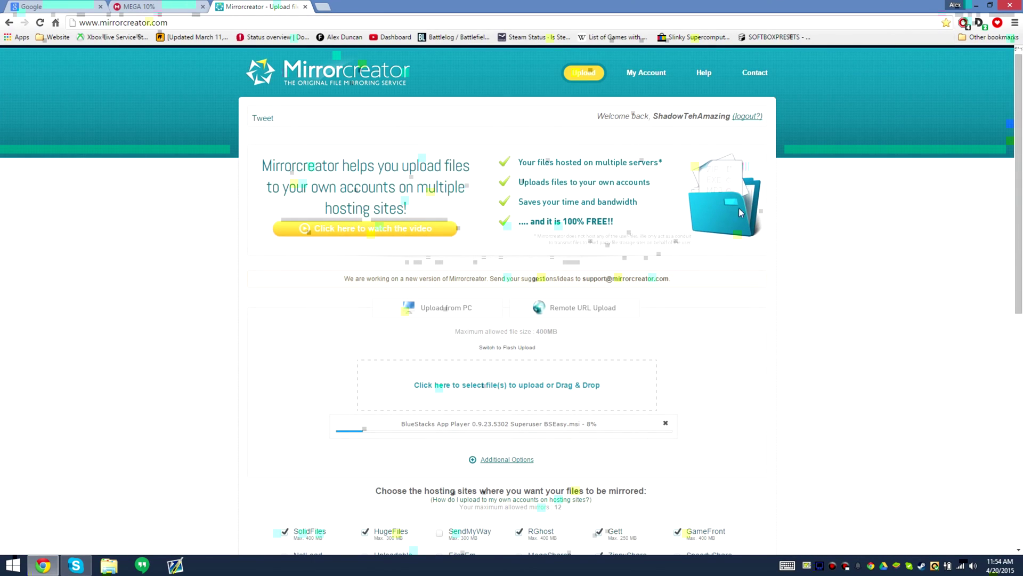
left_click(156, 6)
left_click(53, 7)
- Take Chrome out of its maximized state, minimize it, and select the BlueStacks installer on the desktop to show its full file name
left_click_drag(554, 7, 552, 137)
left_click(657, 137)
left_click(443, 198)
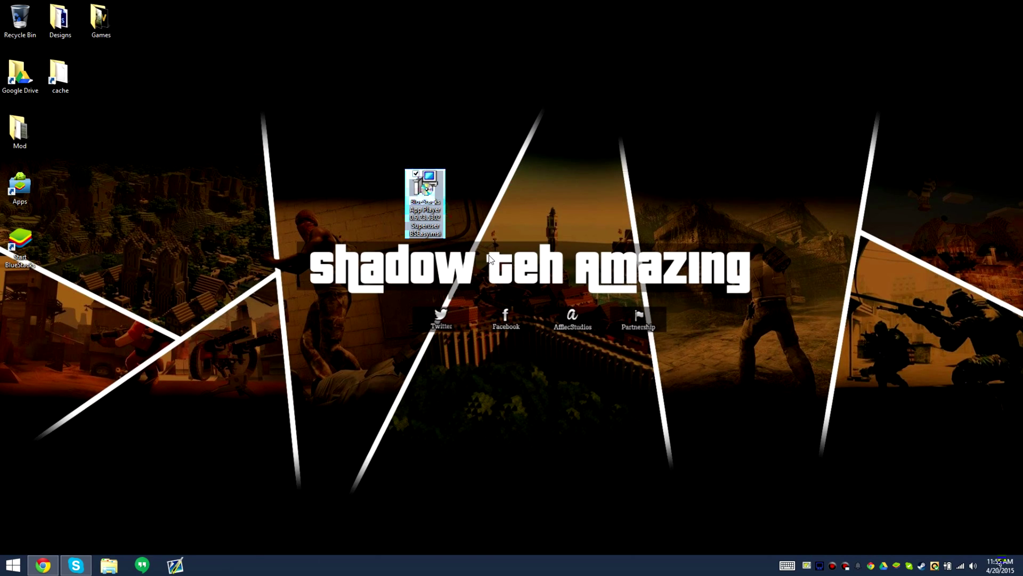
left_click_drag(802, 395, 936, 391)
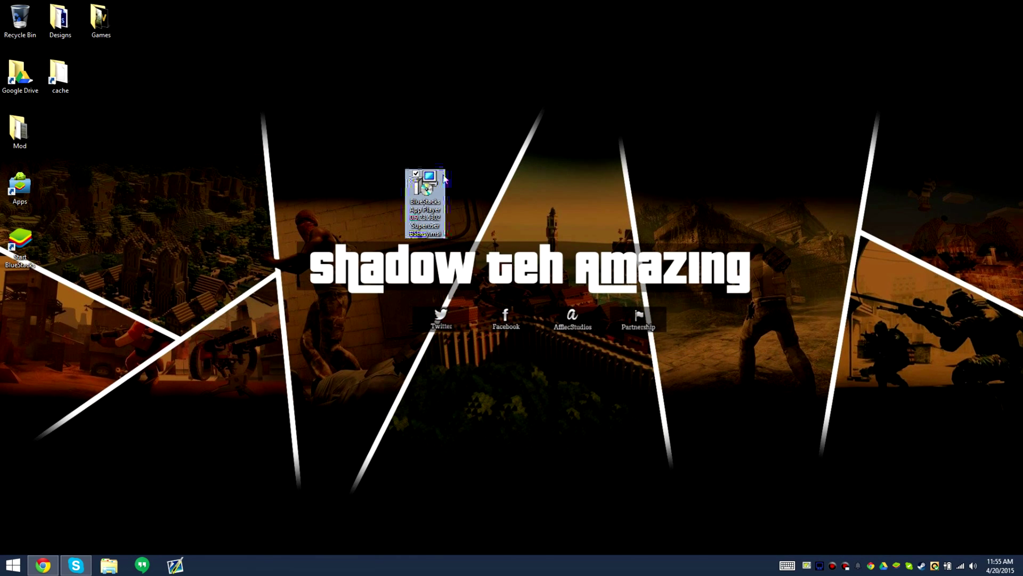
left_click(504, 179)
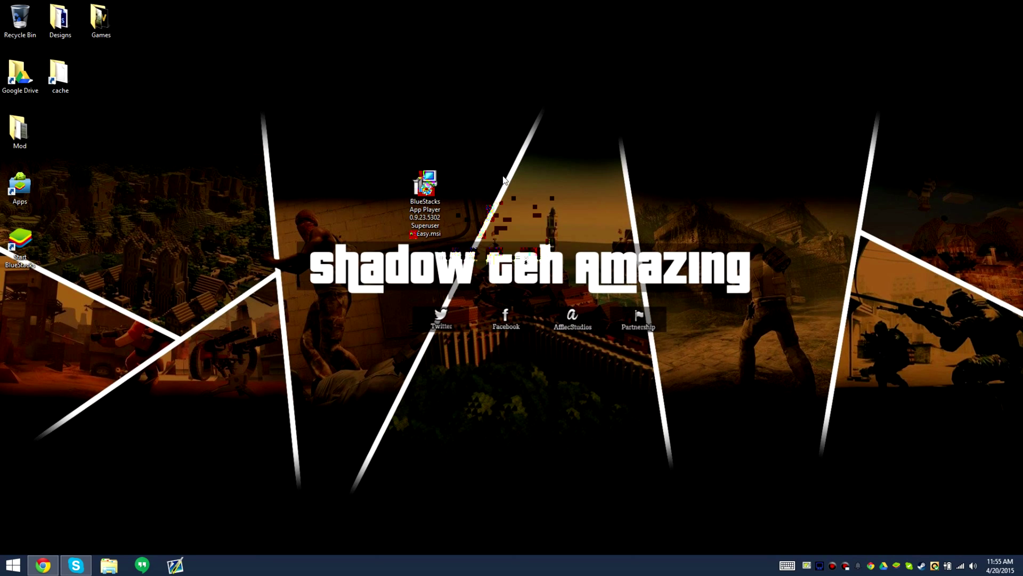